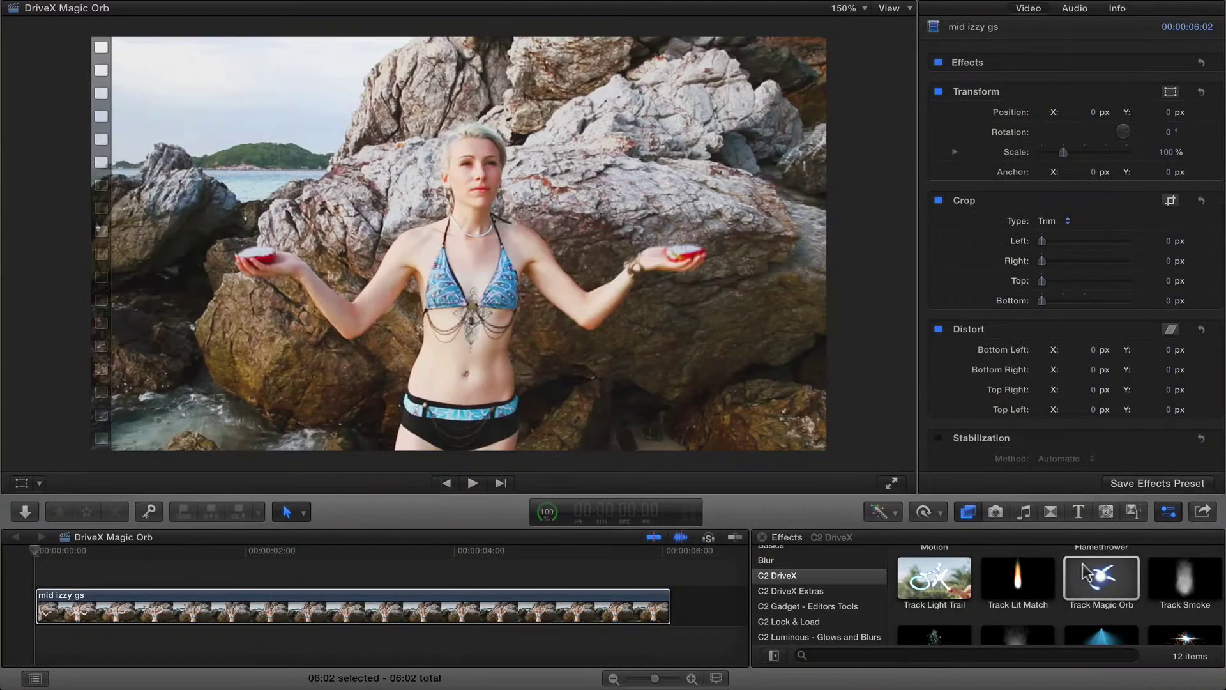
# Preview the clip, then apply Track Magic Orb from the C2 DriveX category to the mid izzy gs clip
pyautogui.press('space')
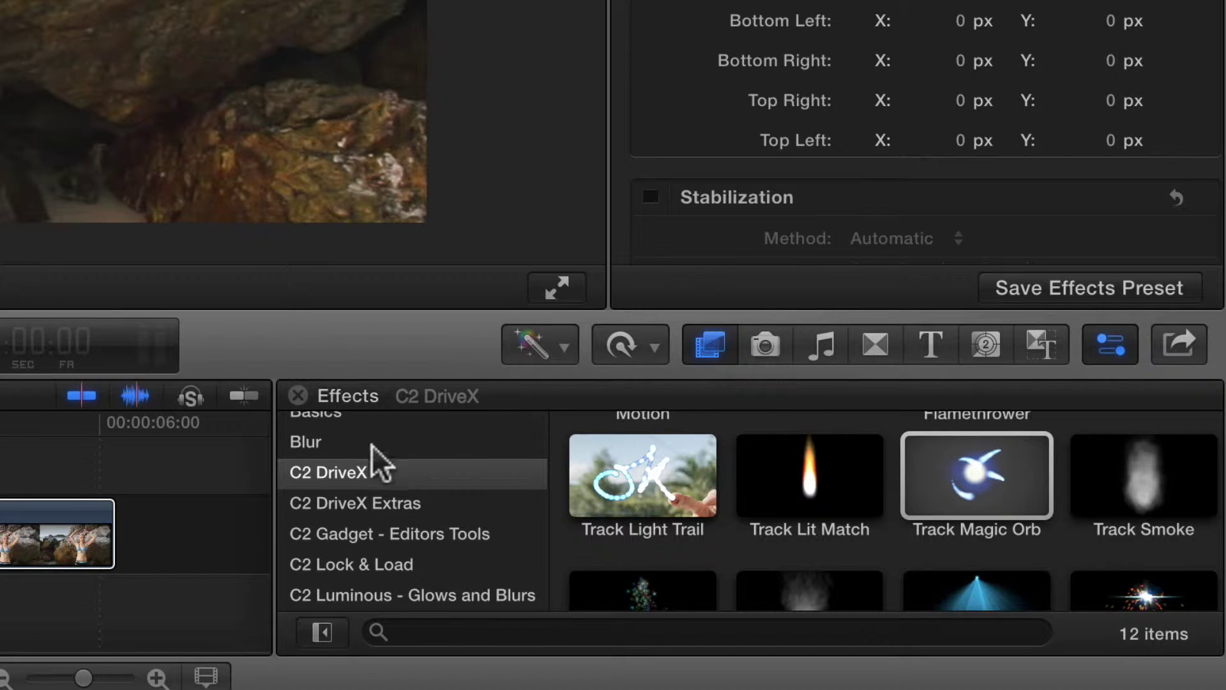
pyautogui.click(345, 457)
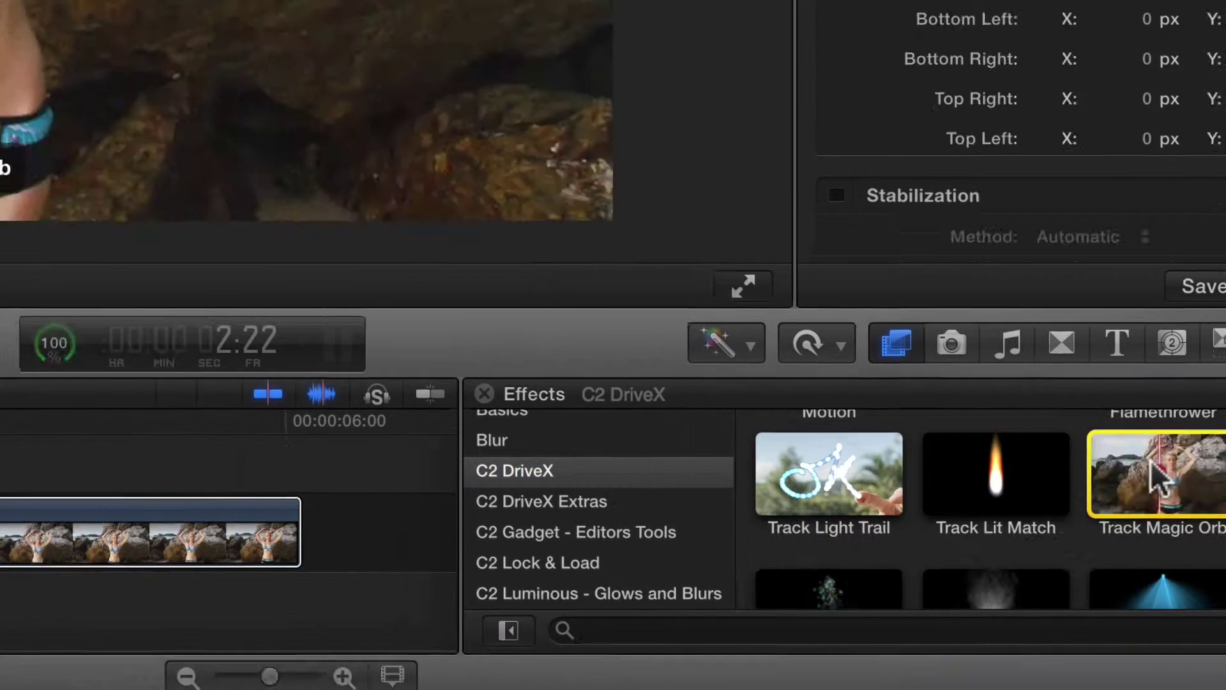
pyautogui.moveTo(966, 476); pyautogui.dragTo(805, 495)
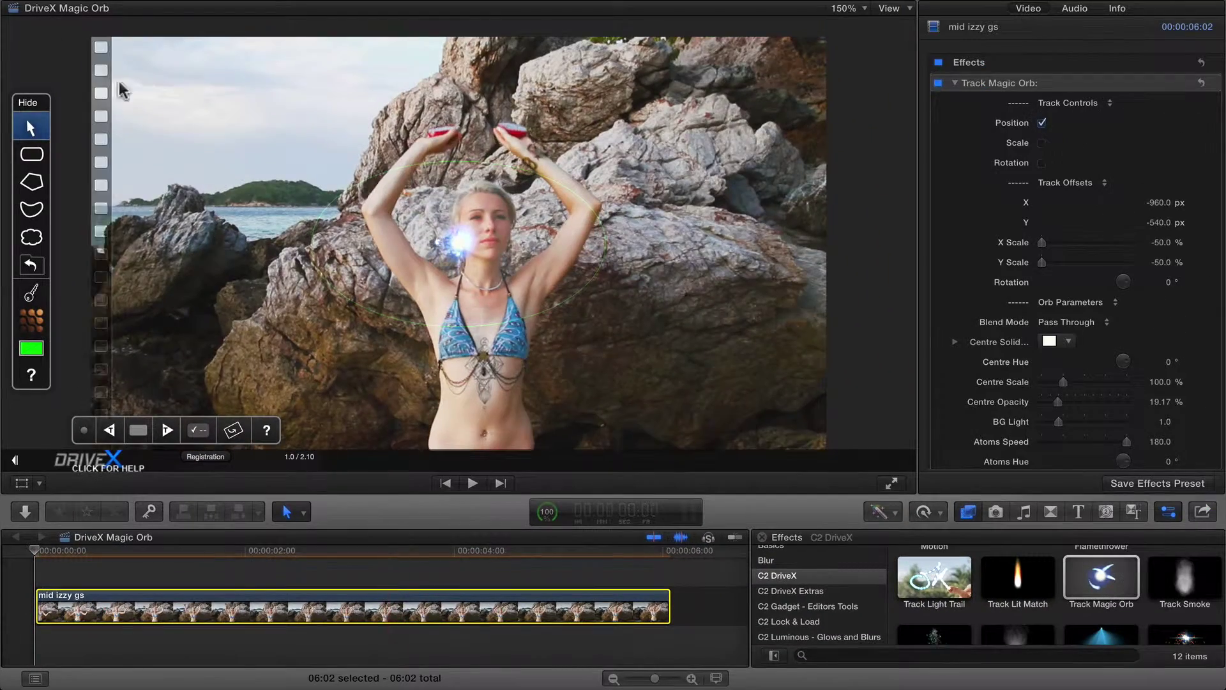
# Draw an ellipse tracking shape around the left hand, track it forward, and park the playhead near the start
pyautogui.click(32, 155)
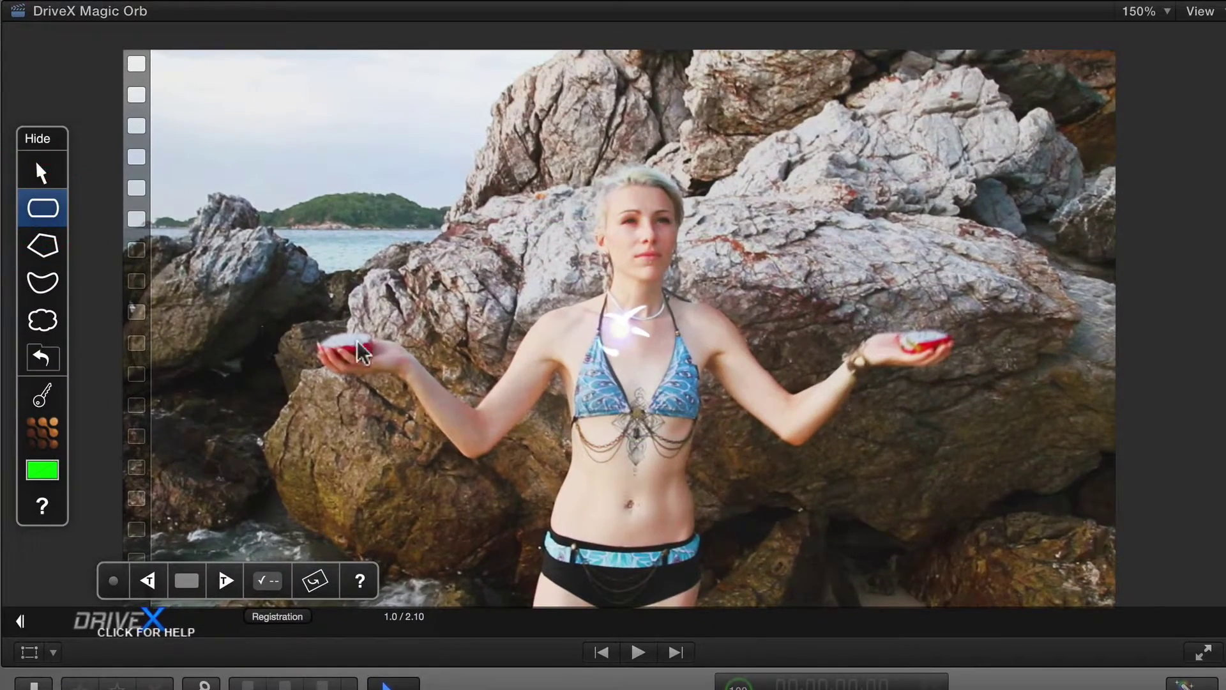
pyautogui.moveTo(357, 353); pyautogui.dragTo(394, 338)
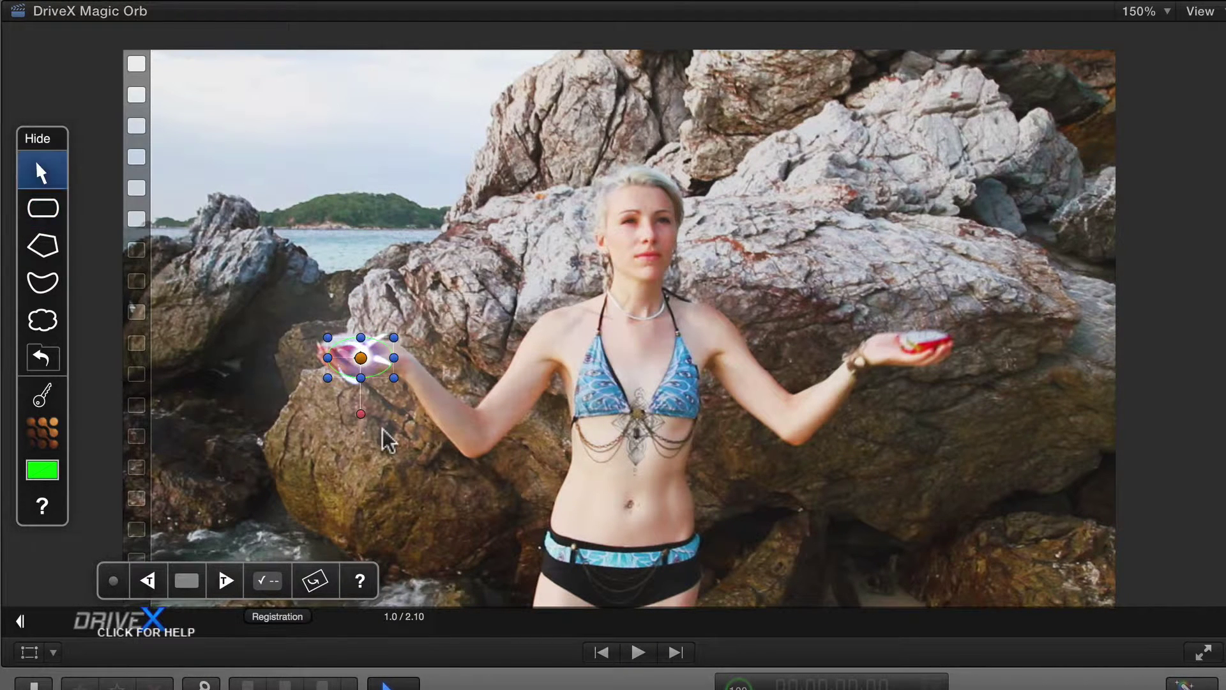
pyautogui.click(220, 575)
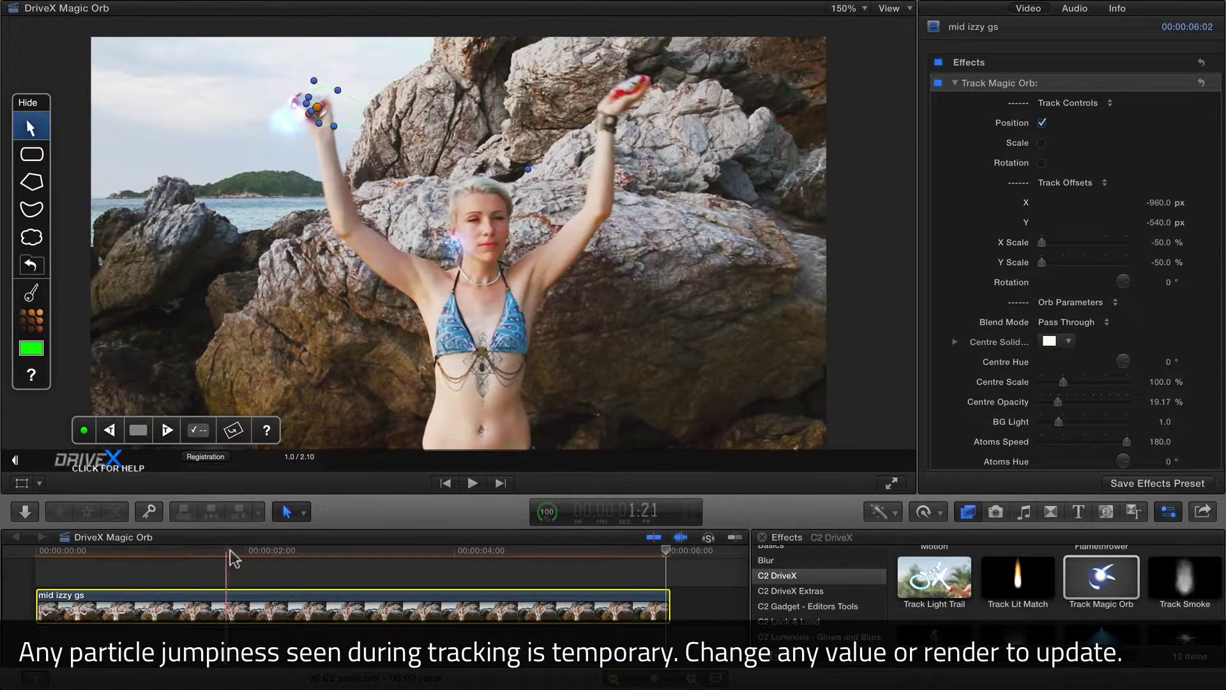
pyautogui.click(137, 552)
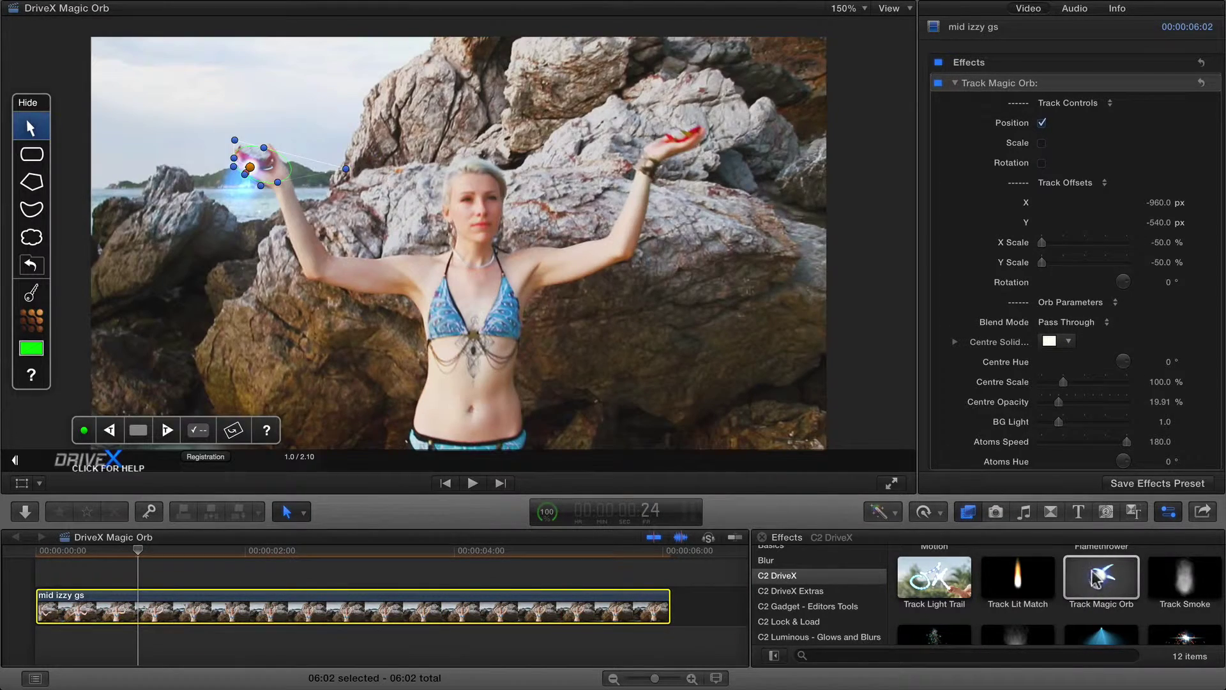
# Add a second Track Magic Orb and track an ellipse shape around the right hand forward through the clip
pyautogui.moveTo(1094, 578); pyautogui.dragTo(254, 597)
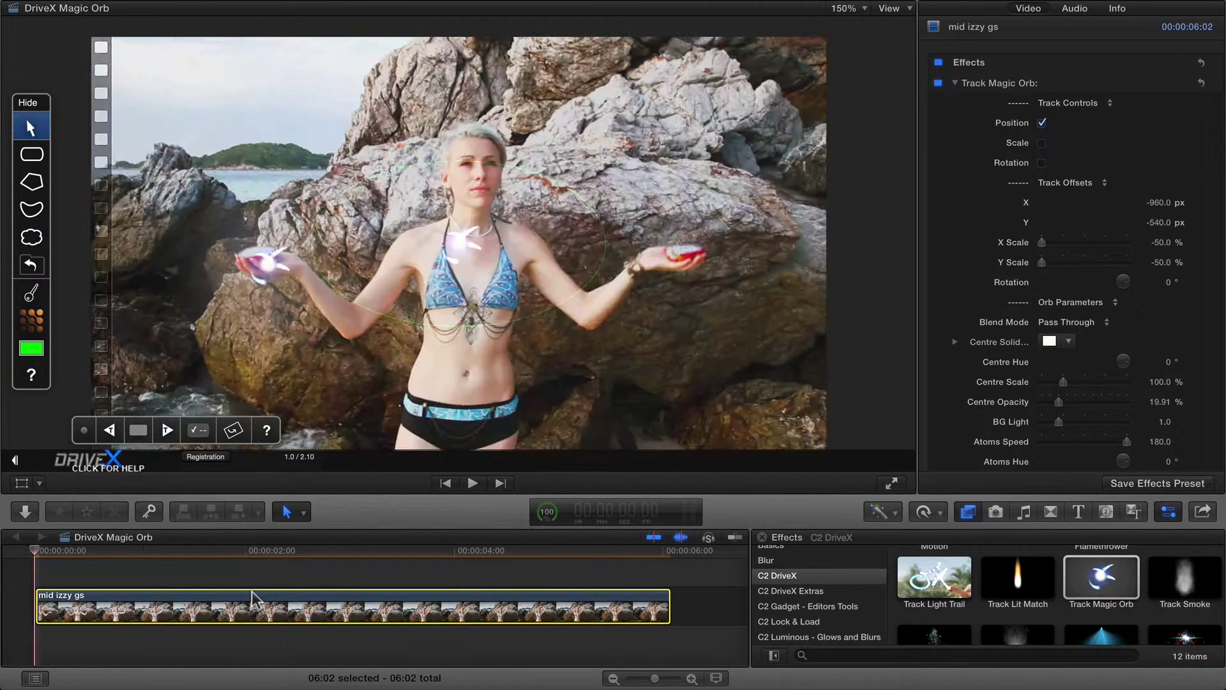
pyautogui.click(29, 154)
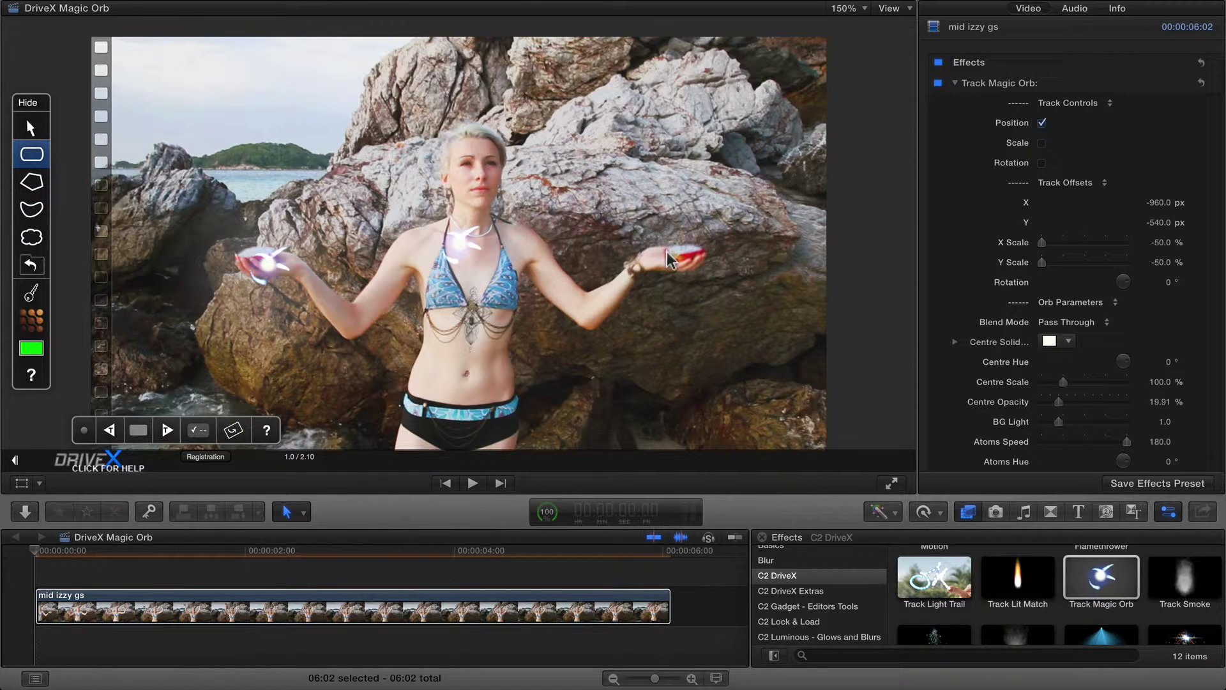
pyautogui.moveTo(670, 260); pyautogui.dragTo(694, 245)
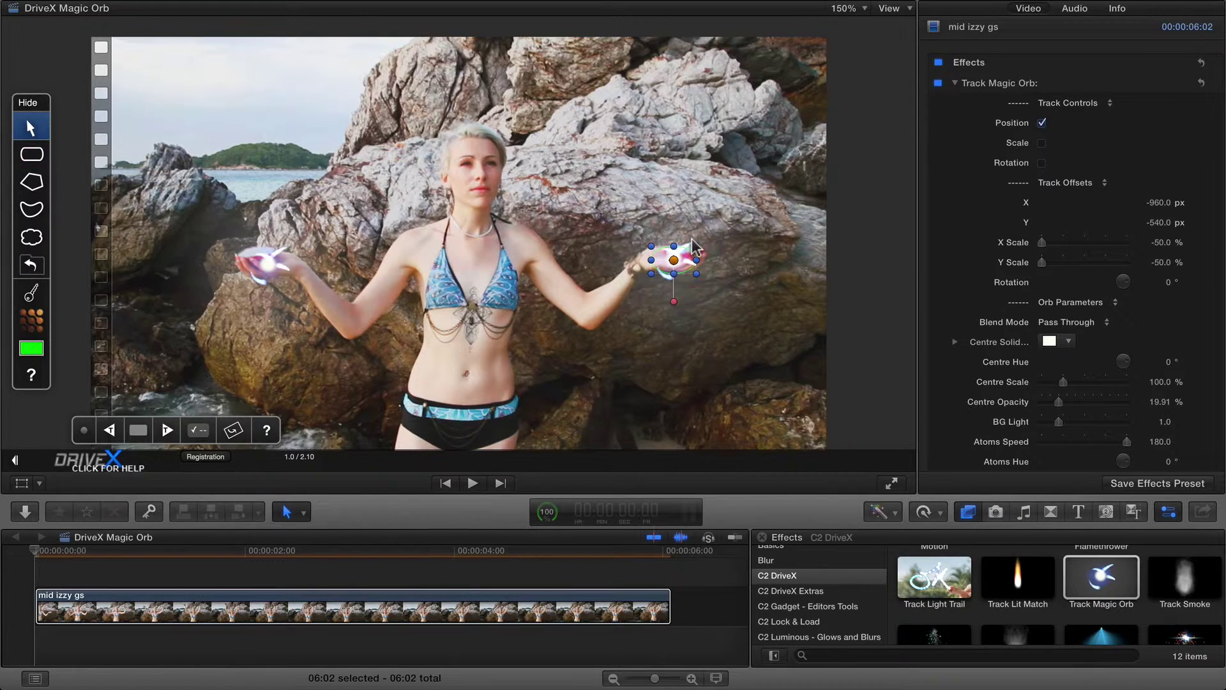
pyautogui.click(163, 430)
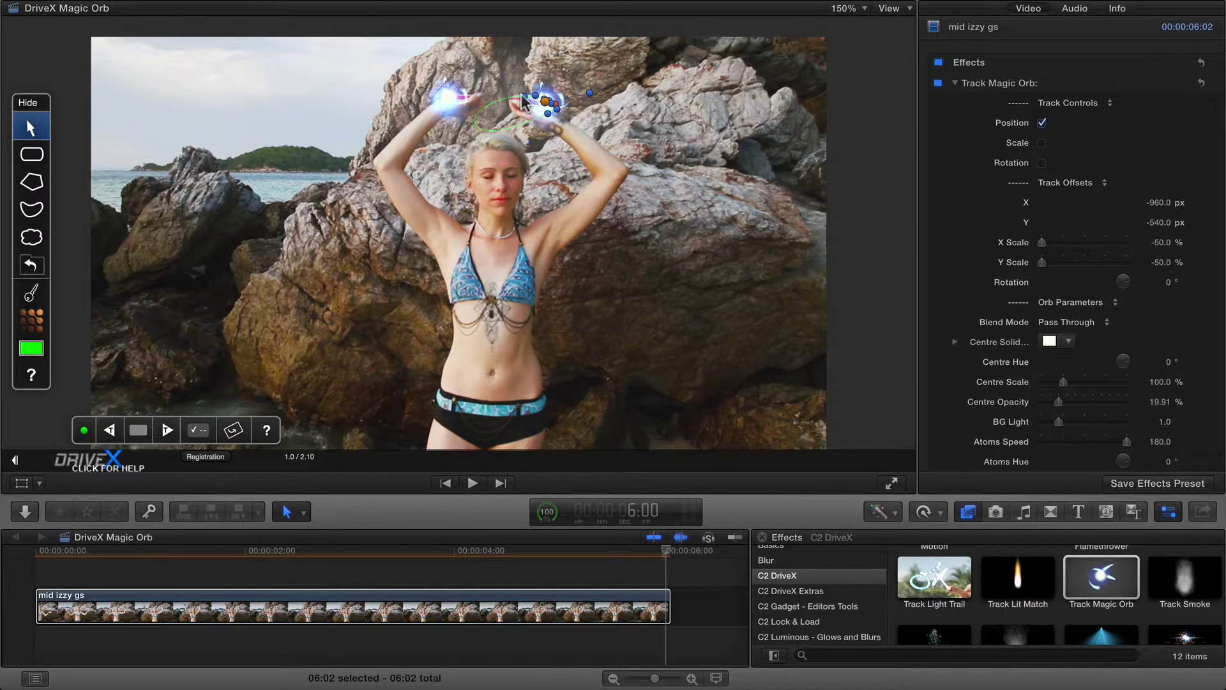
pyautogui.click(598, 610)
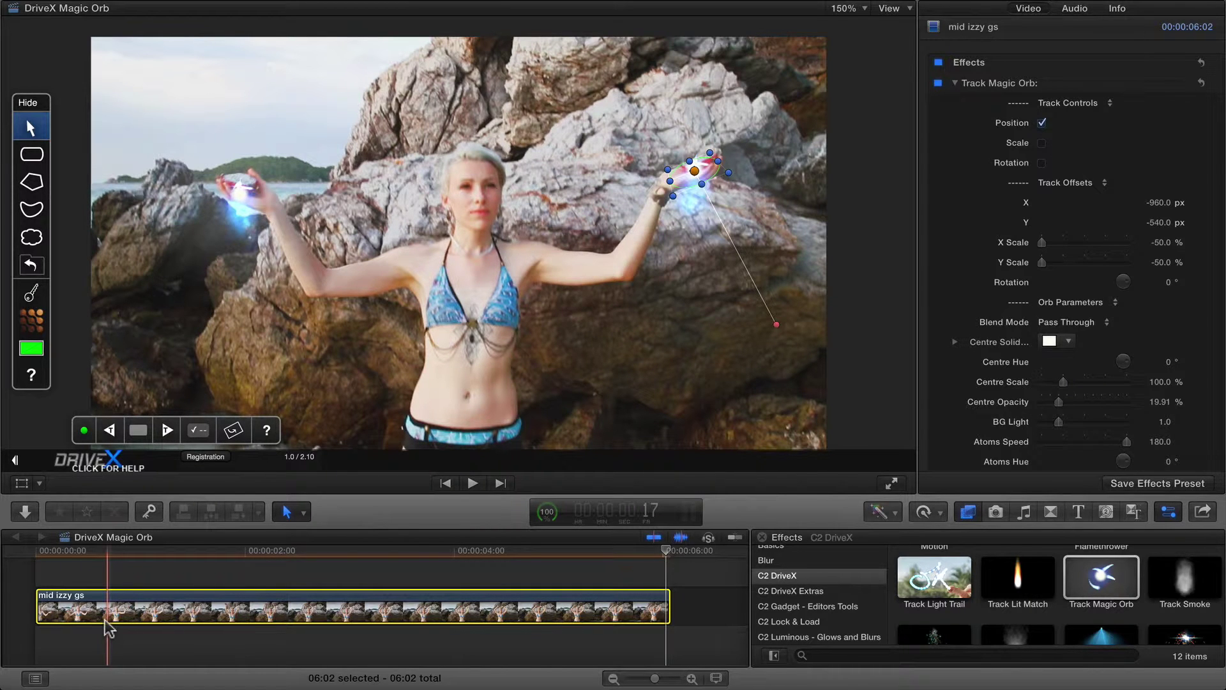
# At about one second, set the first orb's X and Y Scale offsets to -10.0% and Centre Scale to 157.14%
pyautogui.click(142, 553)
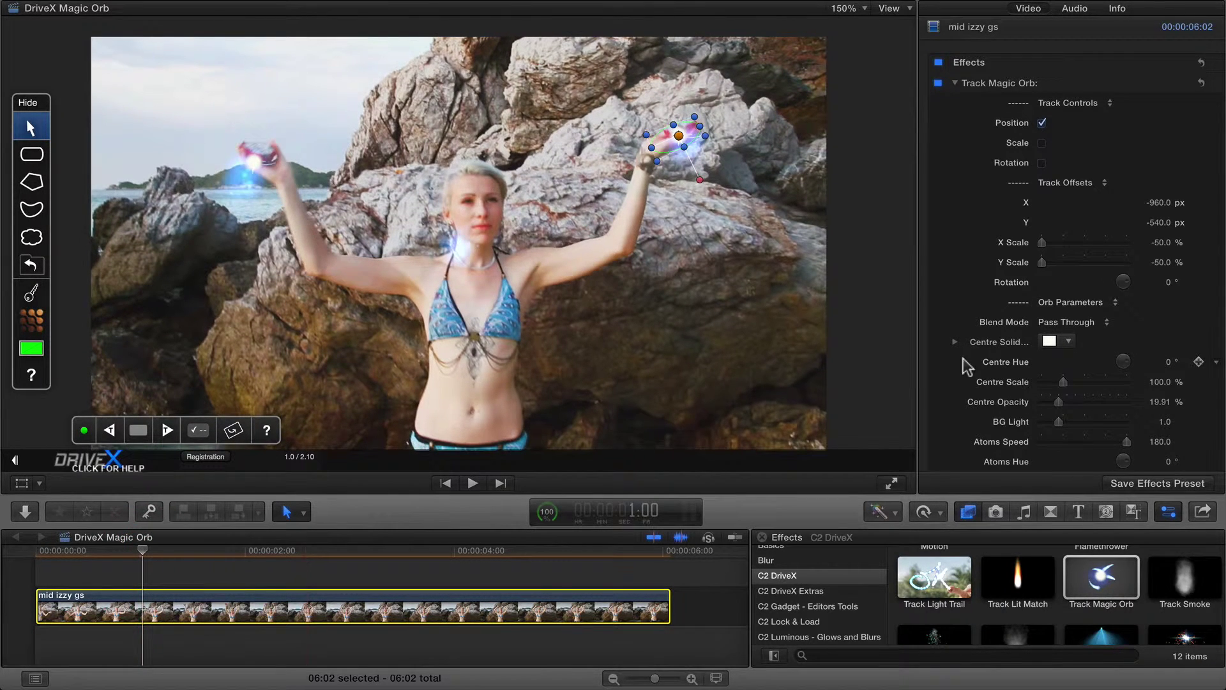
pyautogui.scroll(-2, 1041, 269)
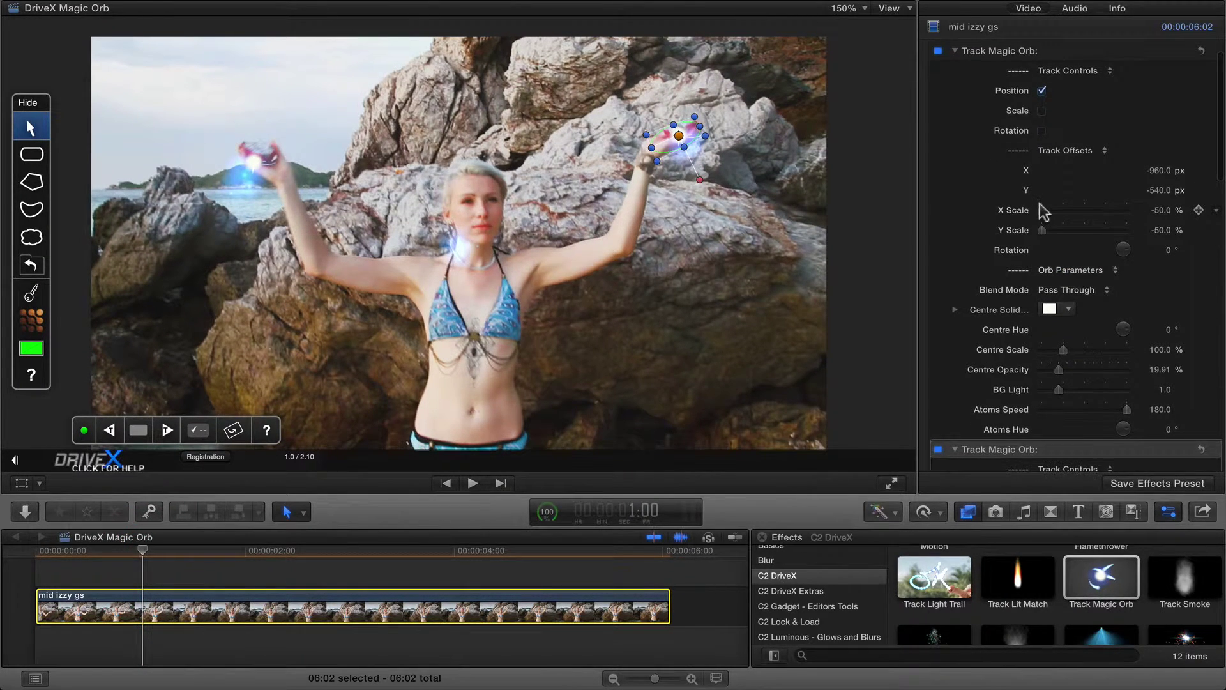
pyautogui.click(1163, 212)
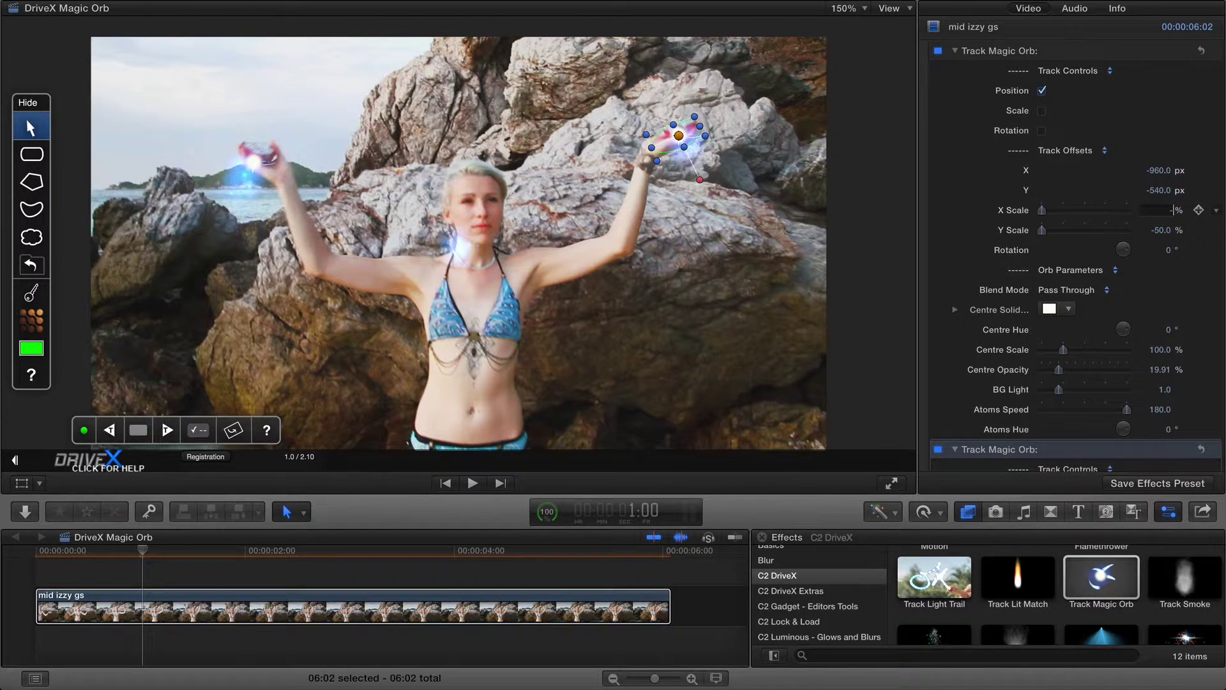
pyautogui.press('Tab')
pyautogui.write('-1')
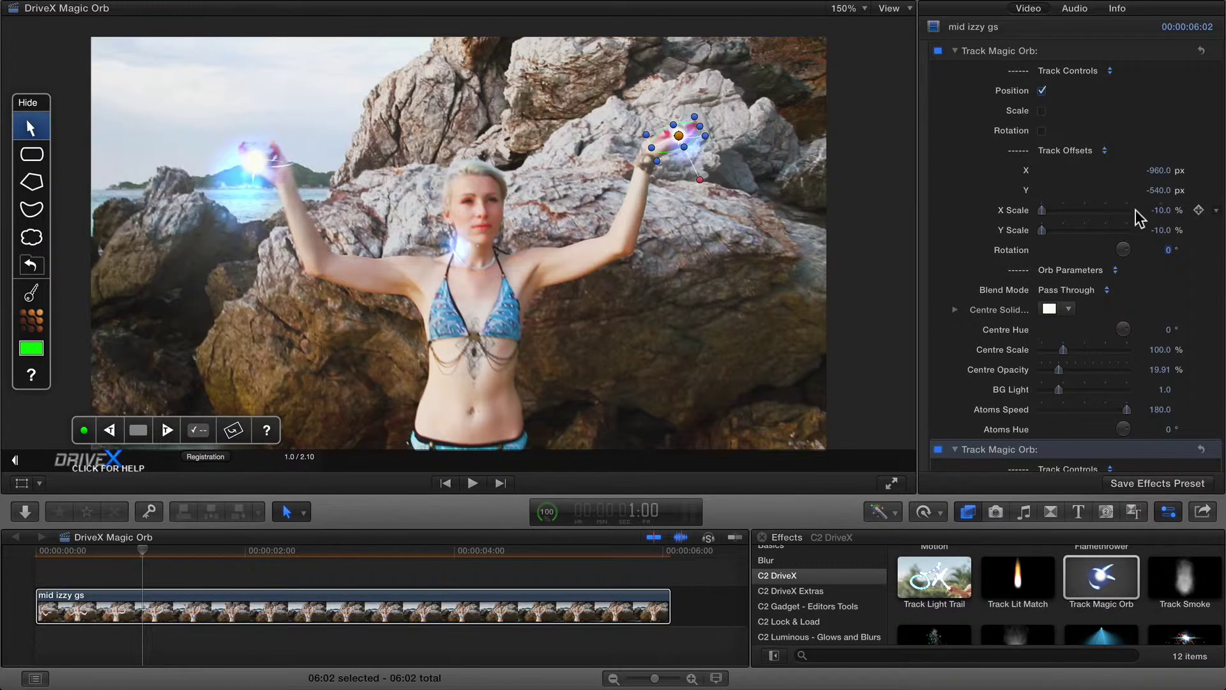
pyautogui.moveTo(1043, 211)
pyautogui.mouseDown()
pyautogui.moveTo(1073, 213)
pyautogui.moveTo(1027, 215)
pyautogui.mouseUp()
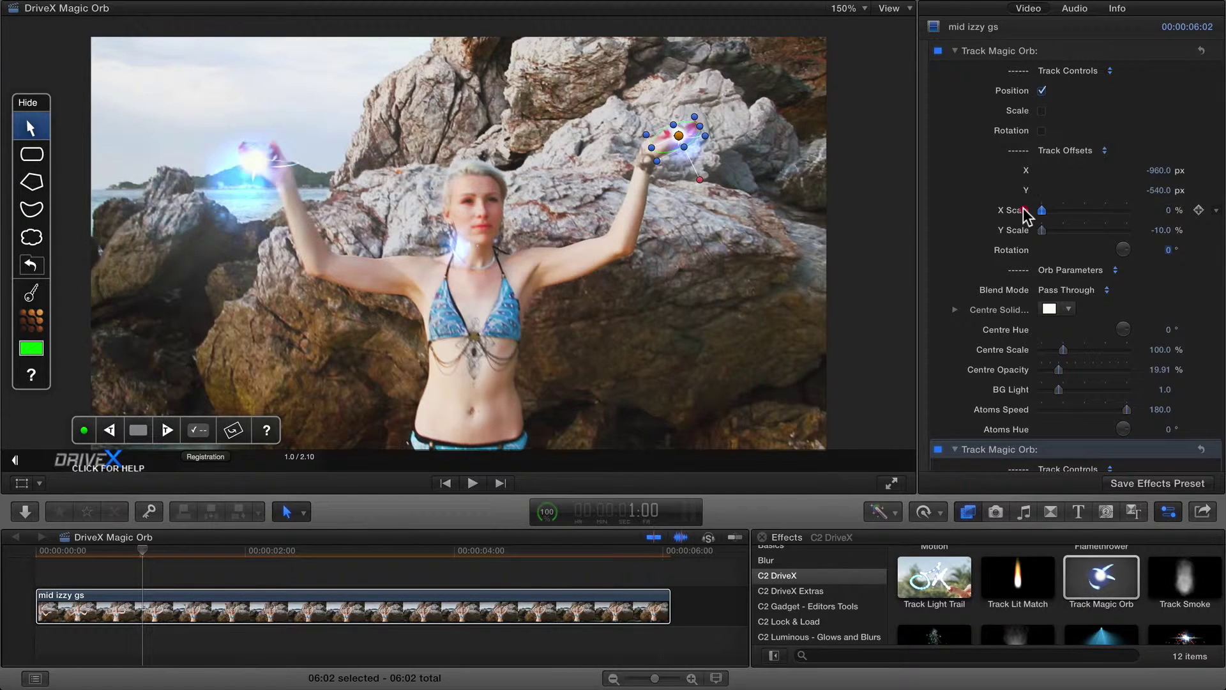
pyautogui.click(1167, 210)
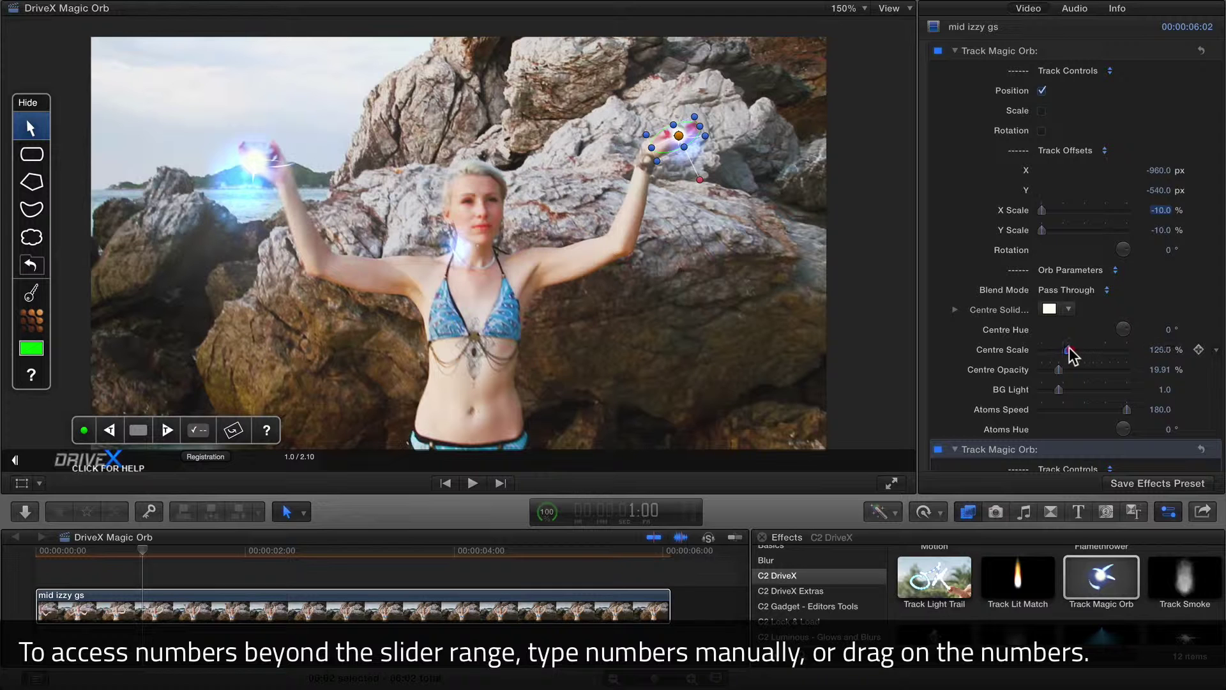
pyautogui.moveTo(1069, 355); pyautogui.dragTo(1077, 352)
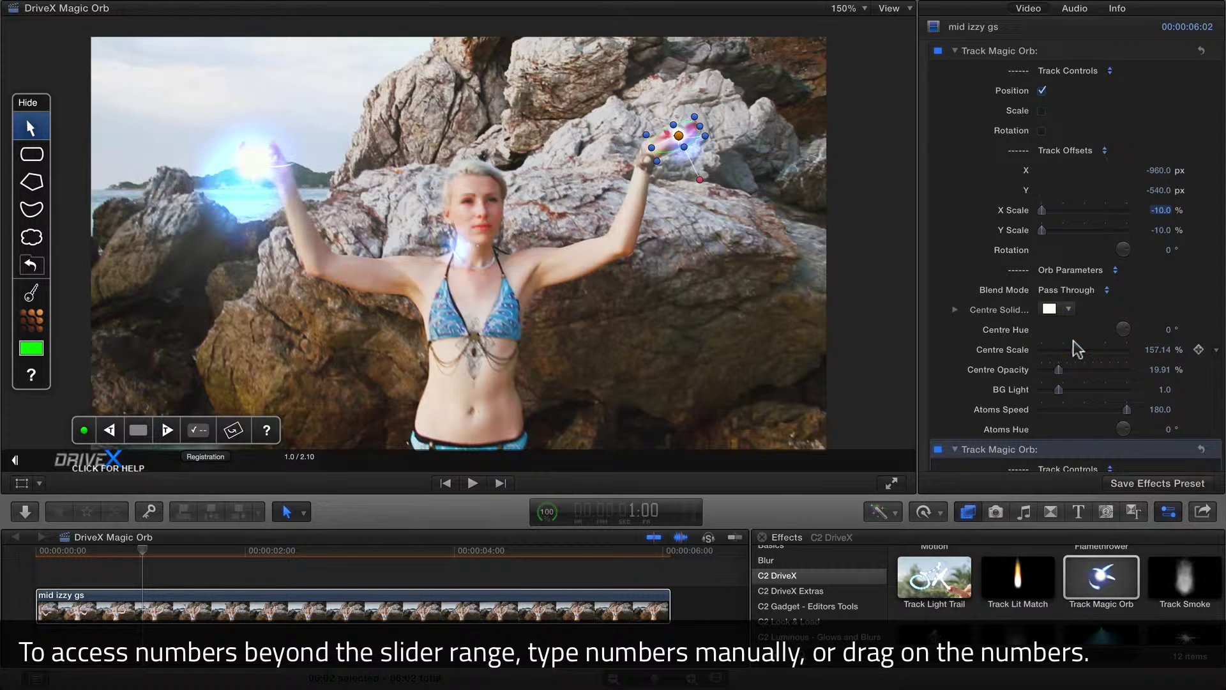
pyautogui.click(339, 607)
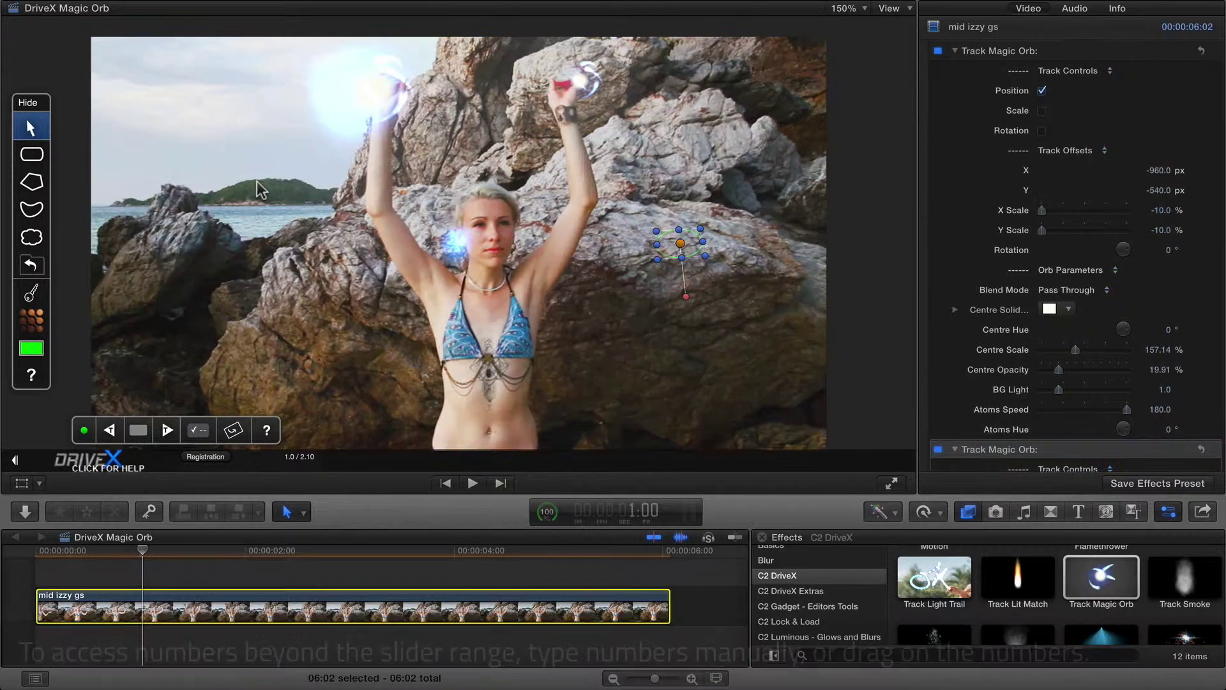
# Nudge the first orb's tracking shape slightly upward and set its Track Offsets X to -946.0 px
pyautogui.click(265, 160)
pyautogui.scroll(2, 1127, 84)
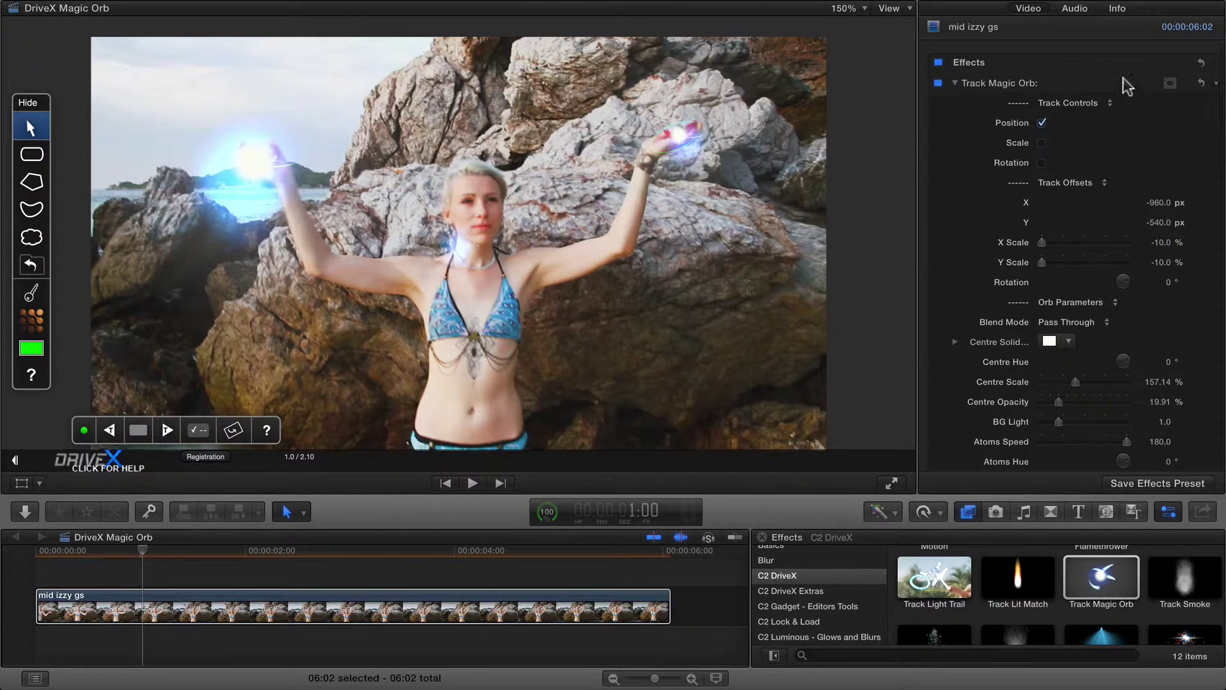
pyautogui.click(1039, 83)
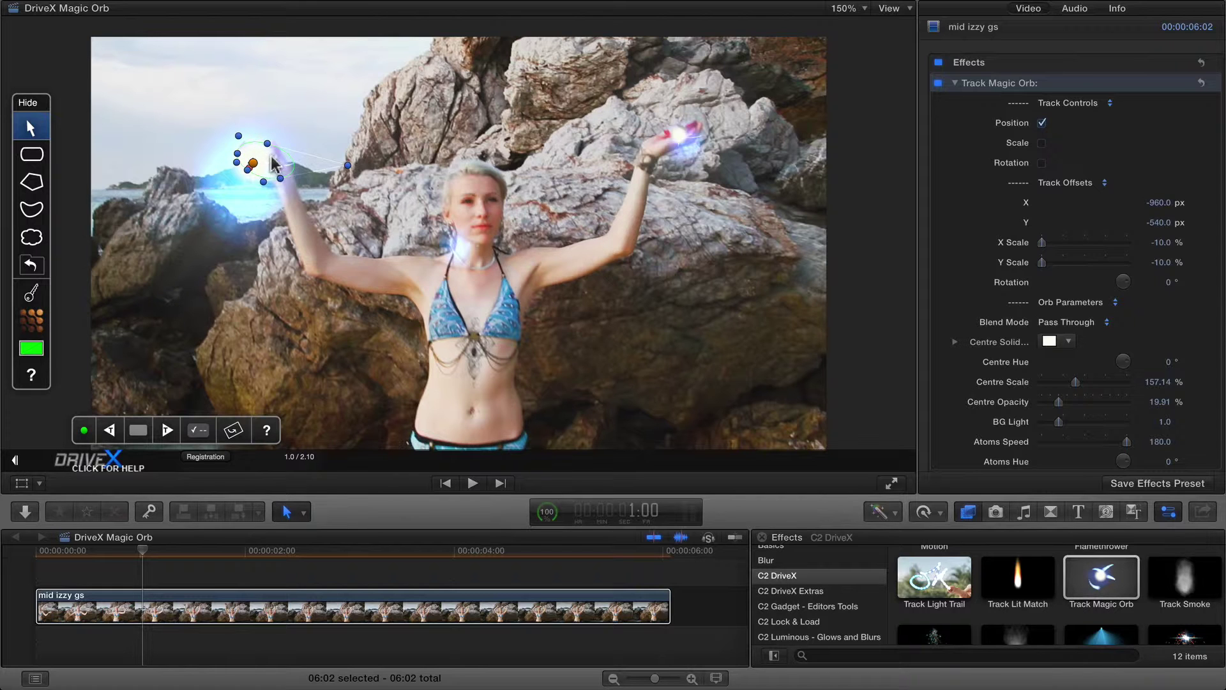
pyautogui.moveTo(273, 163); pyautogui.dragTo(272, 152)
pyautogui.click(77, 600)
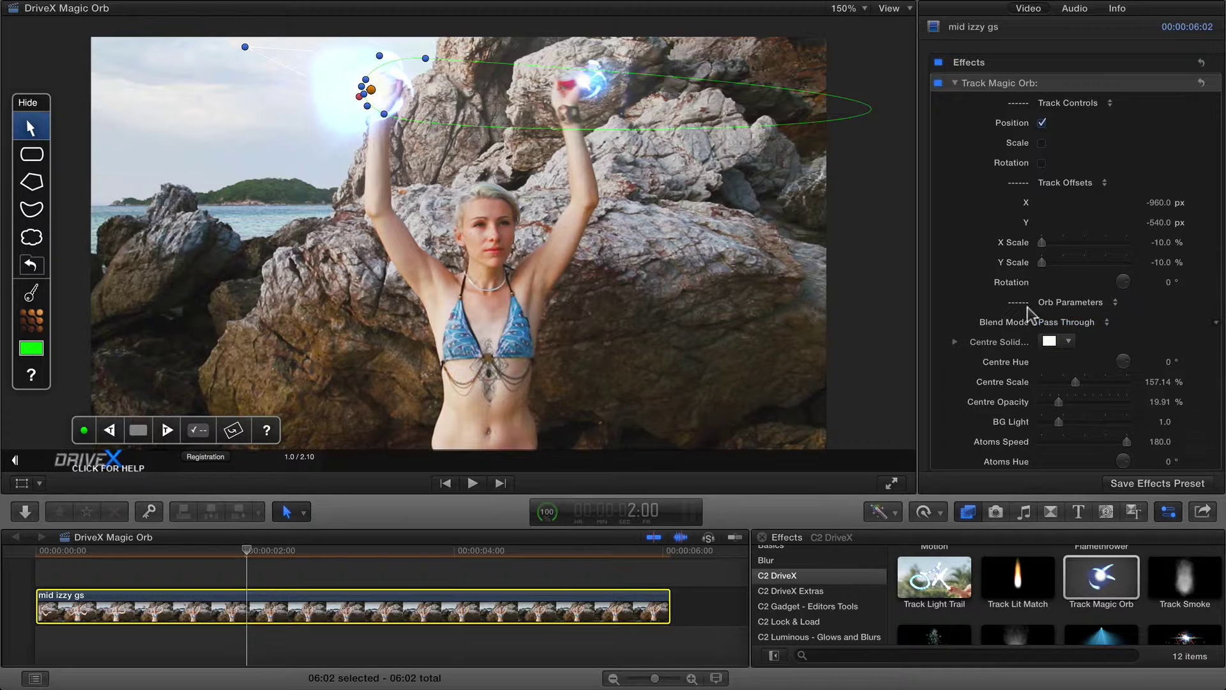
pyautogui.scroll(-3, 1028, 316)
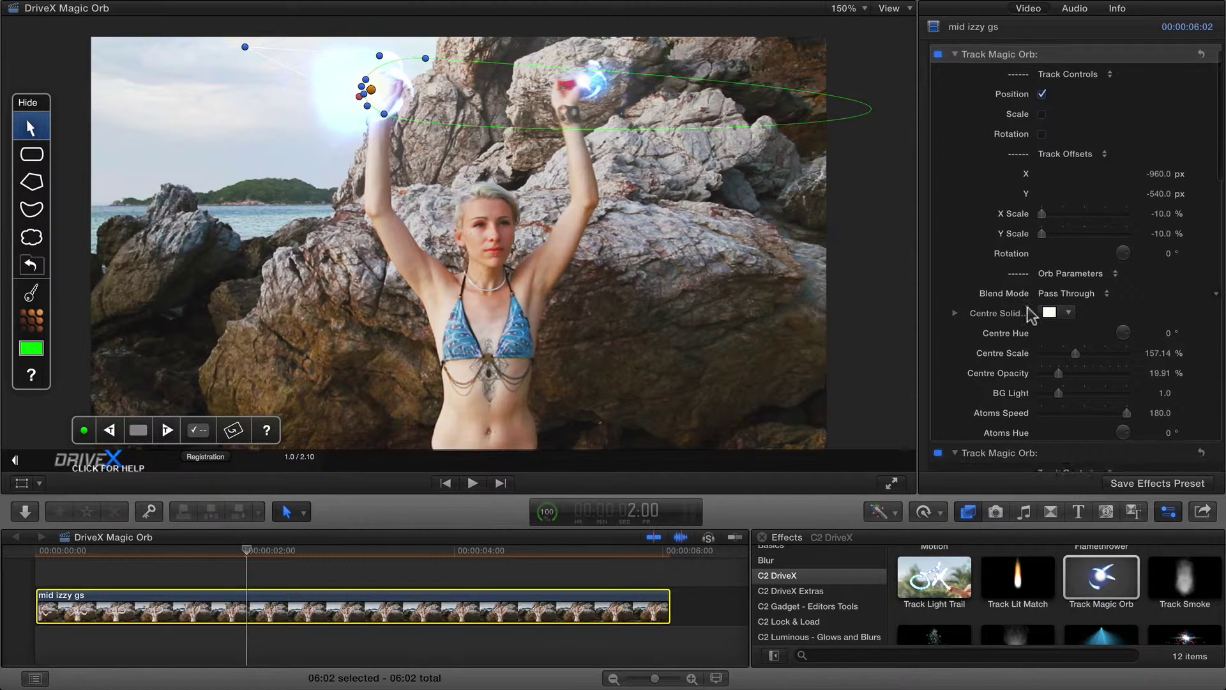
pyautogui.click(1158, 178)
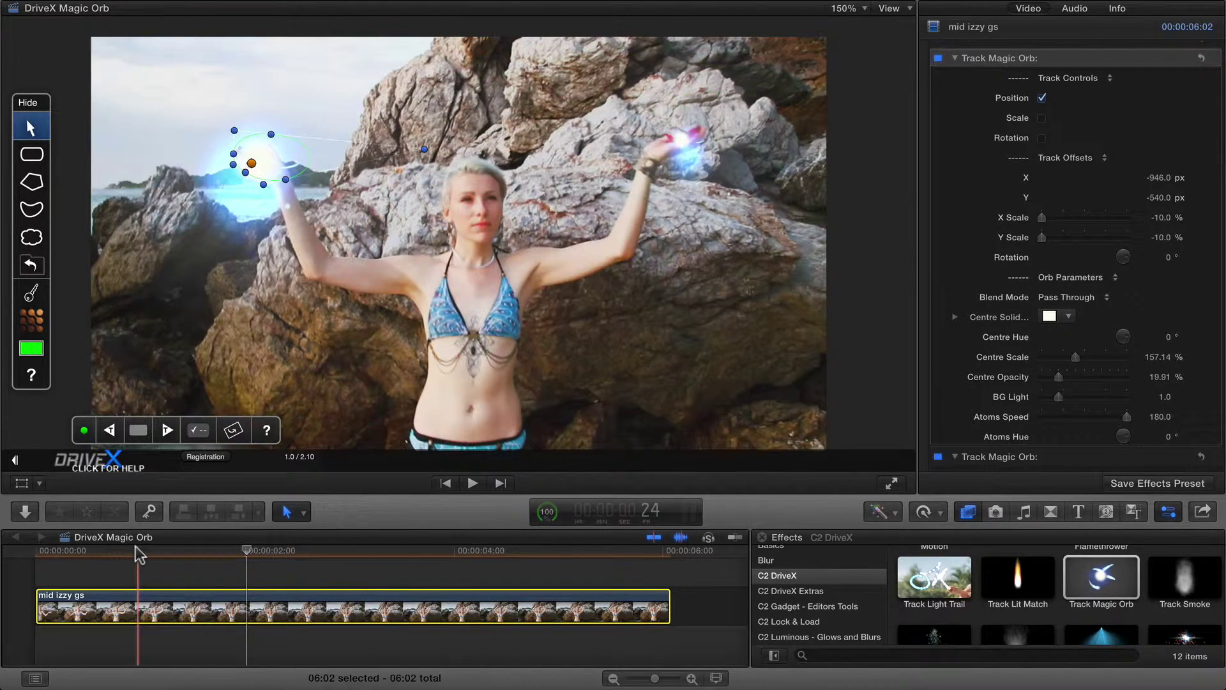
# Keyframe the first orb's Track Offsets X at two playhead positions so the offset animates
pyautogui.click(182, 548)
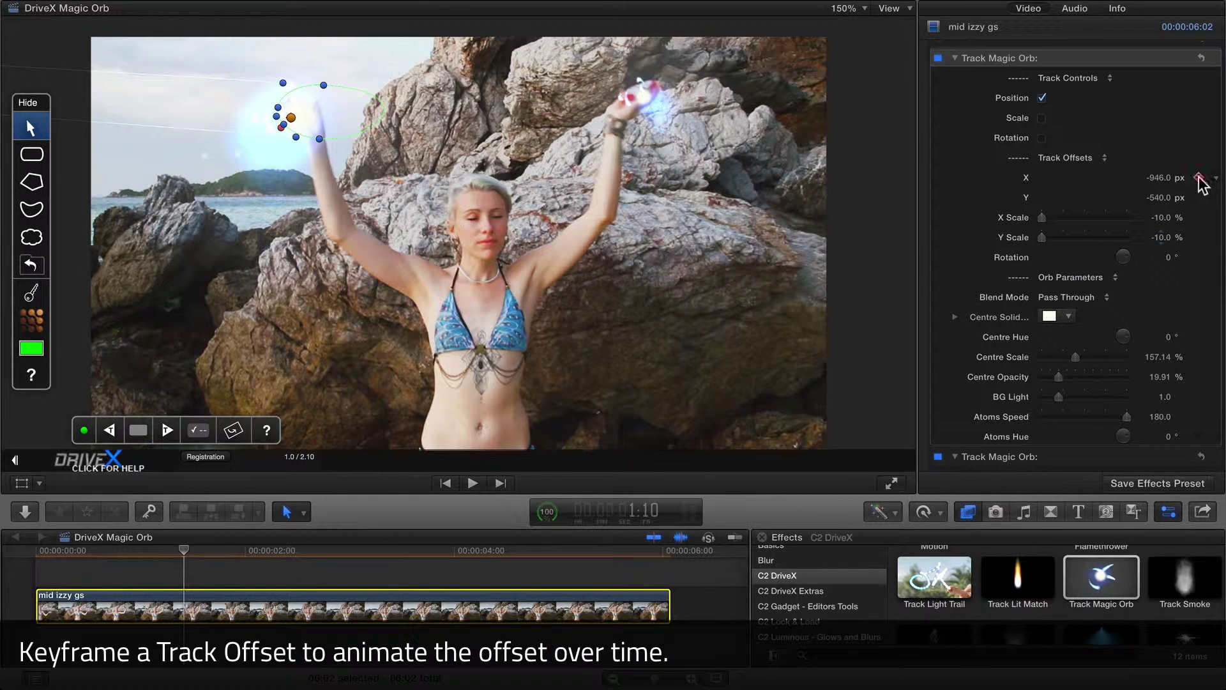
pyautogui.click(1199, 178)
pyautogui.click(146, 548)
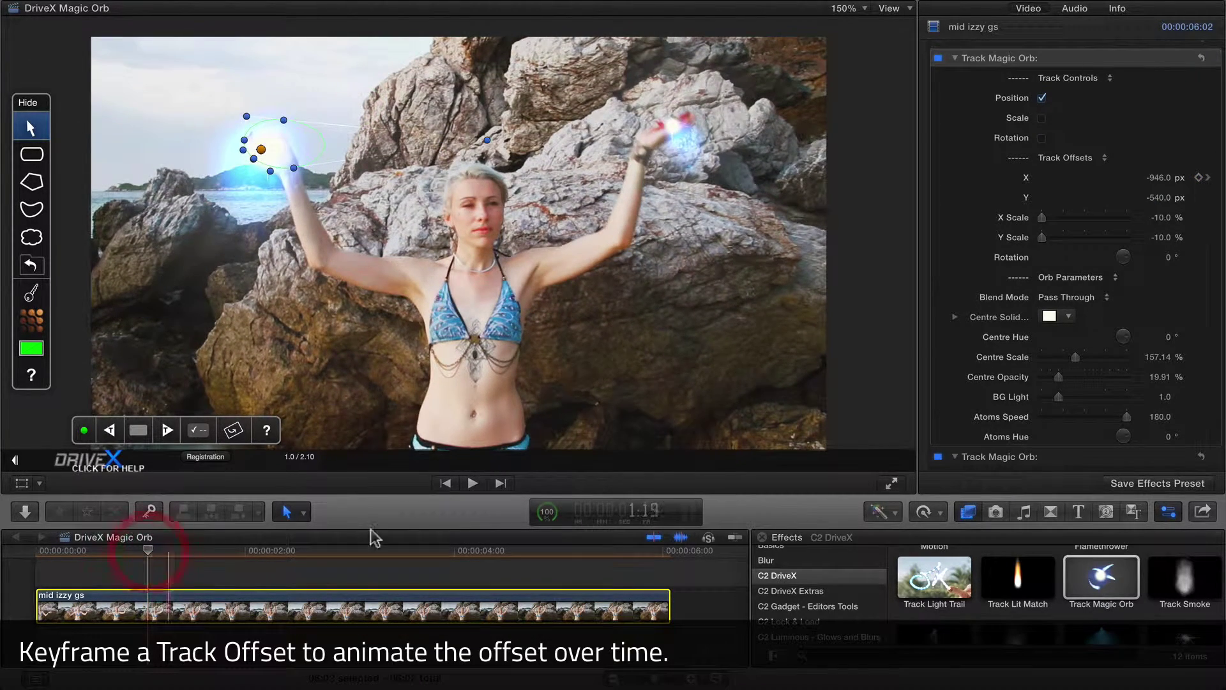
pyautogui.moveTo(1161, 178); pyautogui.dragTo(1156, 180)
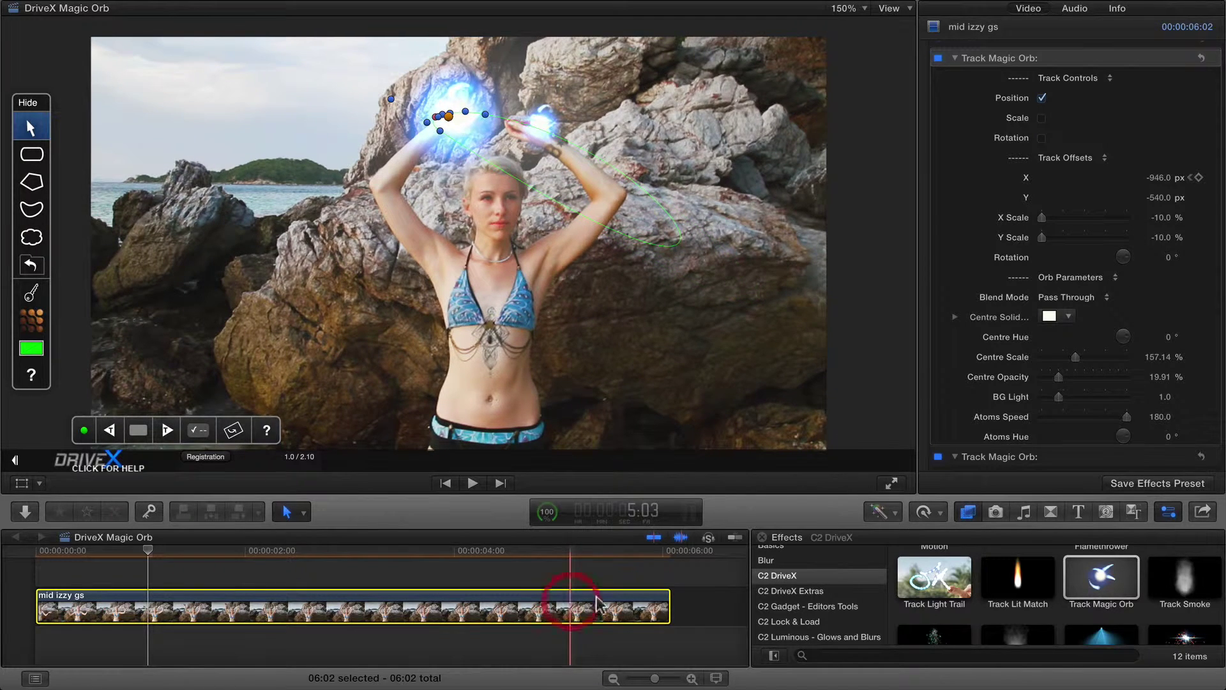
# Give the second orb X and Y Scale of -10.0% and raise its Centre Scale to 151.7%
pyautogui.scroll(-4, 996, 304)
pyautogui.scroll(-5, 996, 304)
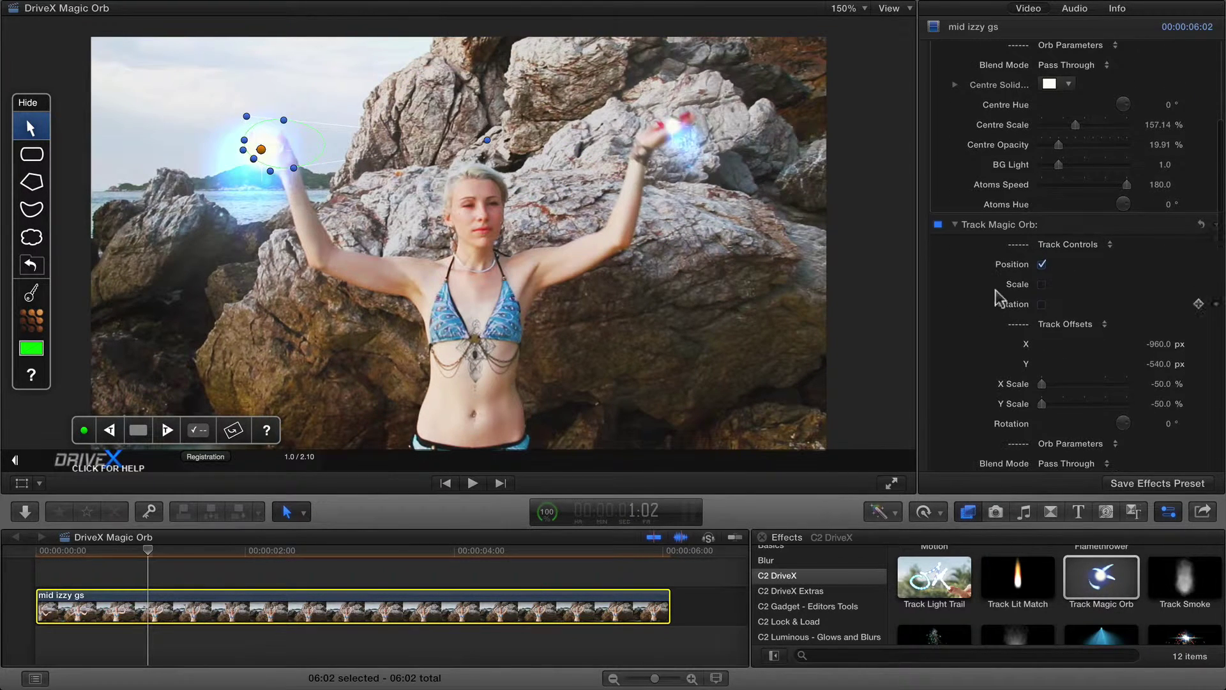
pyautogui.click(992, 223)
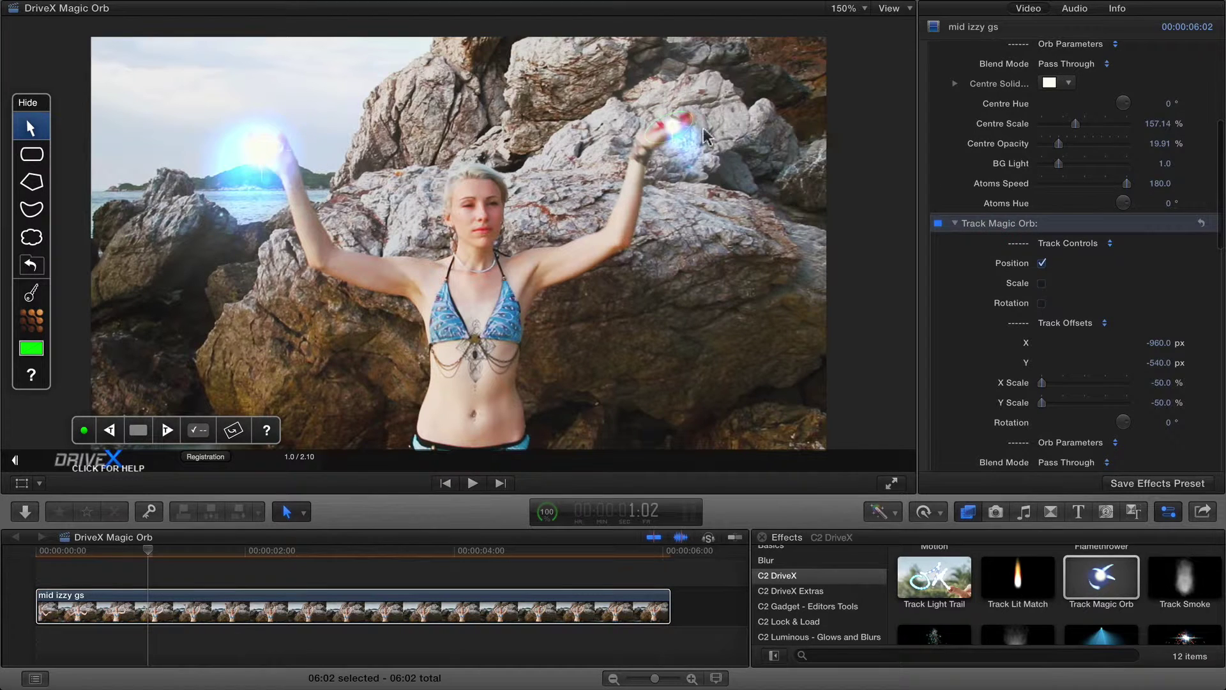
pyautogui.scroll(-4, 1020, 339)
pyautogui.scroll(-1, 1020, 338)
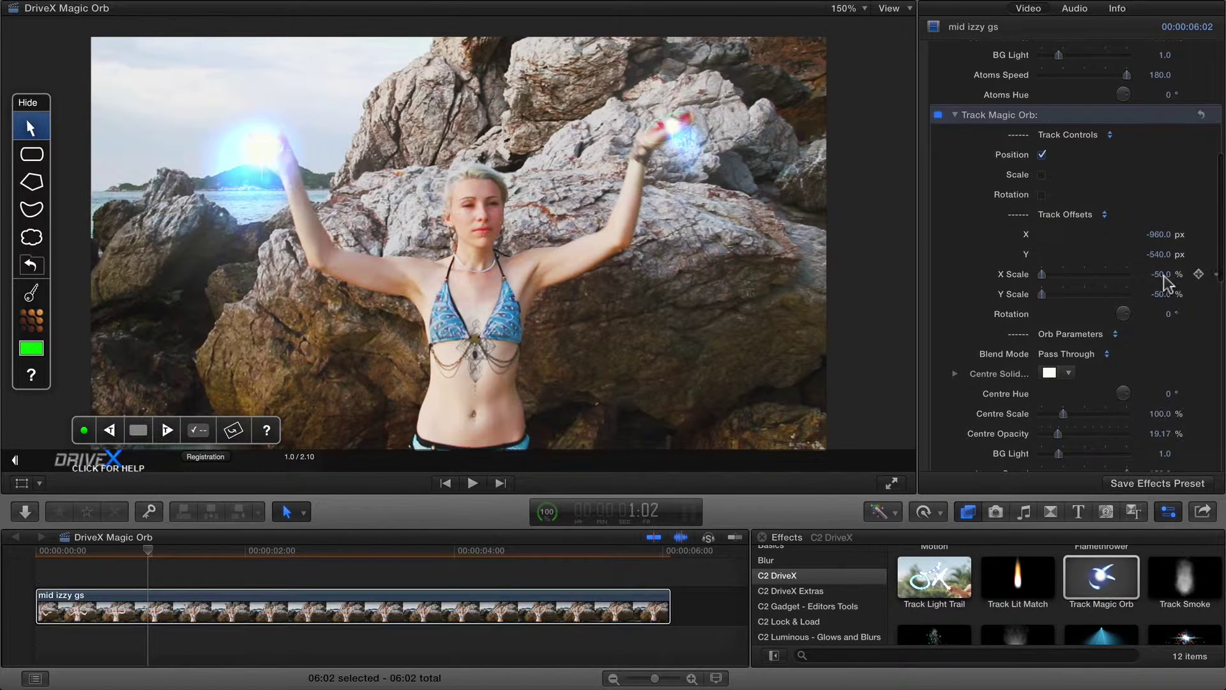
pyautogui.write('-10')
pyautogui.press('Tab')
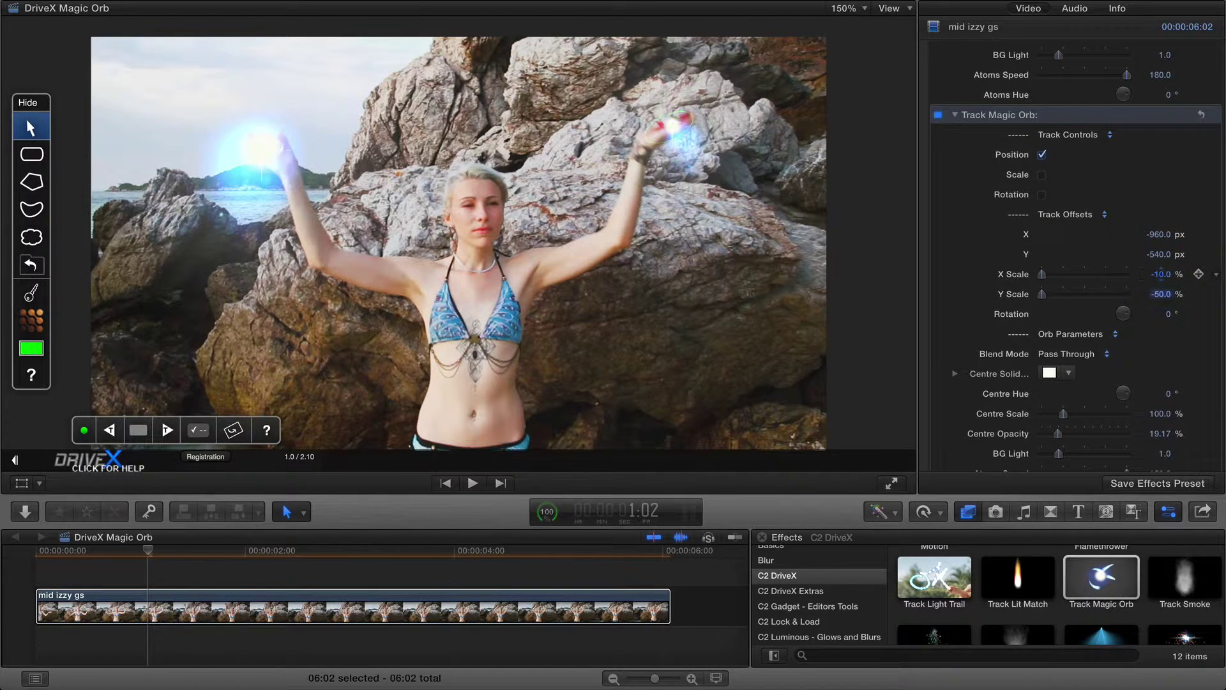
pyautogui.write('-10')
pyautogui.press('Tab')
pyautogui.scroll(-1, 1101, 351)
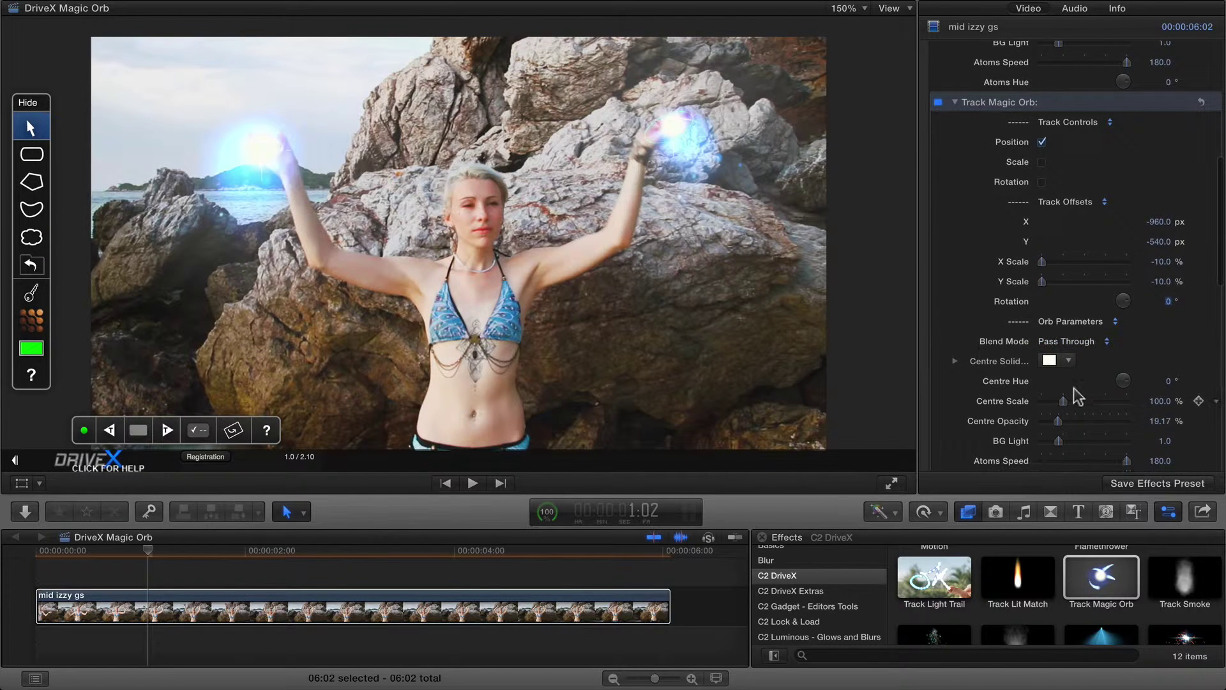
pyautogui.moveTo(1065, 400)
pyautogui.mouseDown()
pyautogui.moveTo(1084, 402)
pyautogui.moveTo(1073, 402)
pyautogui.mouseUp()
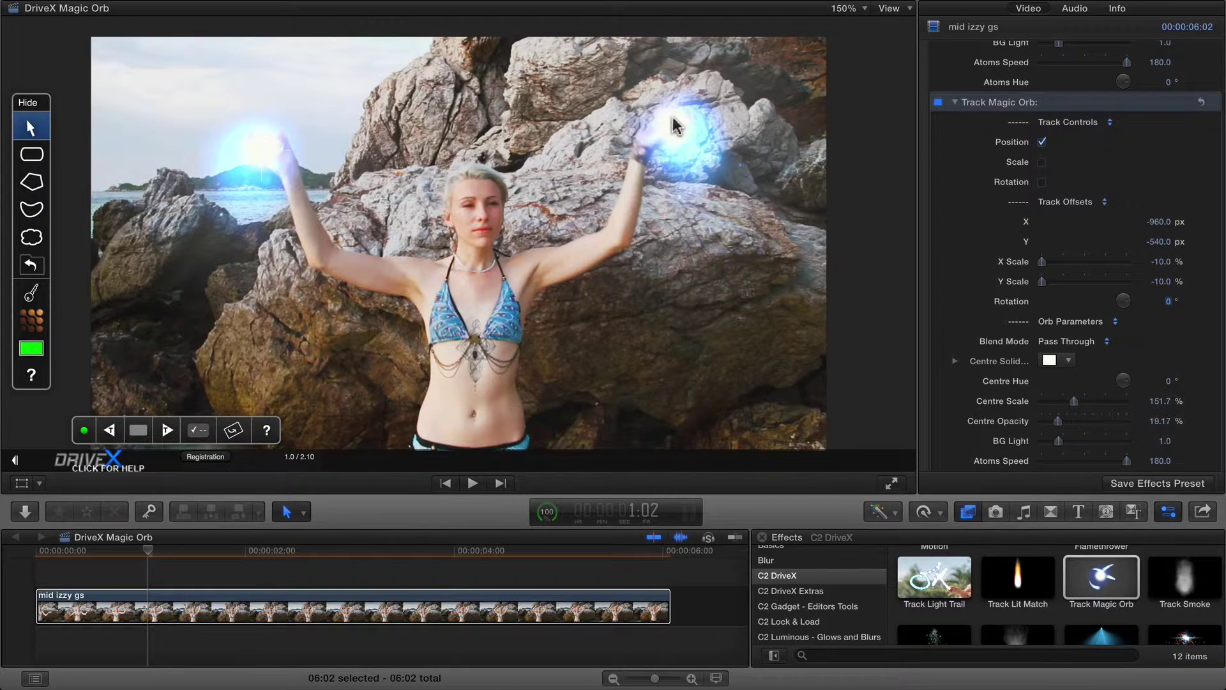
# Nudge the orb onto her raised hand and set the X offset keyframe to -967.0 px
pyautogui.moveTo(657, 123)
pyautogui.moveTo(656, 124); pyautogui.dragTo(649, 125)
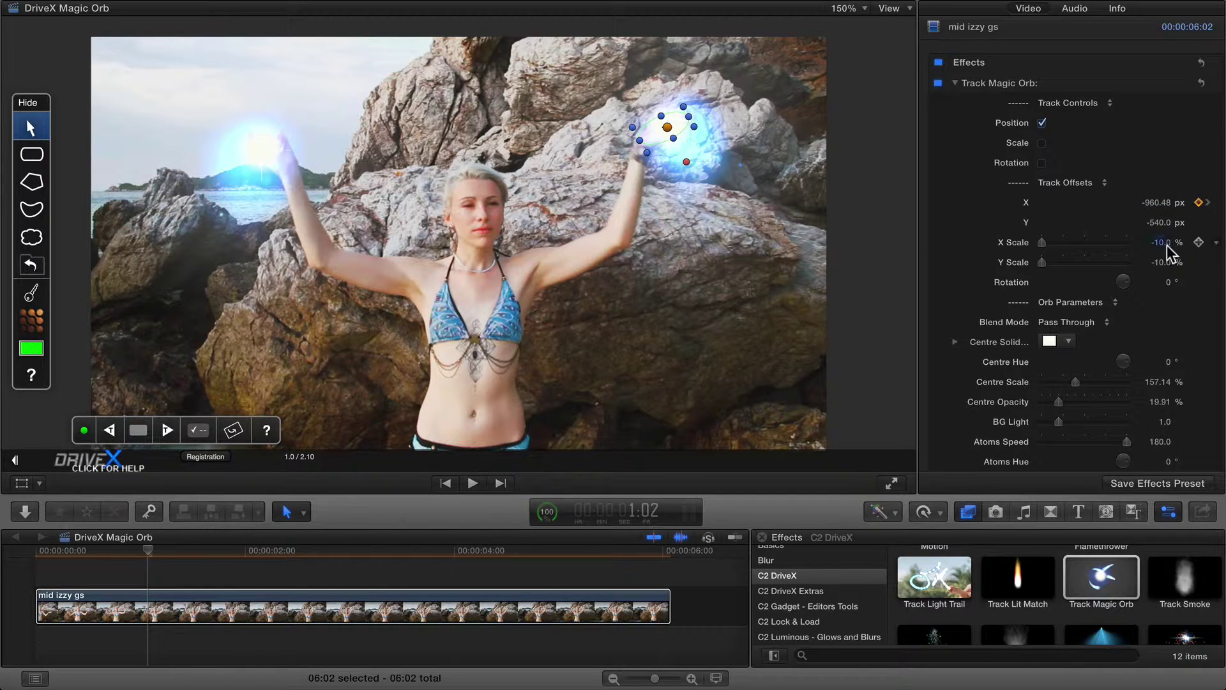
pyautogui.scroll(-5, 1125, 259)
pyautogui.scroll(-5, 1124, 256)
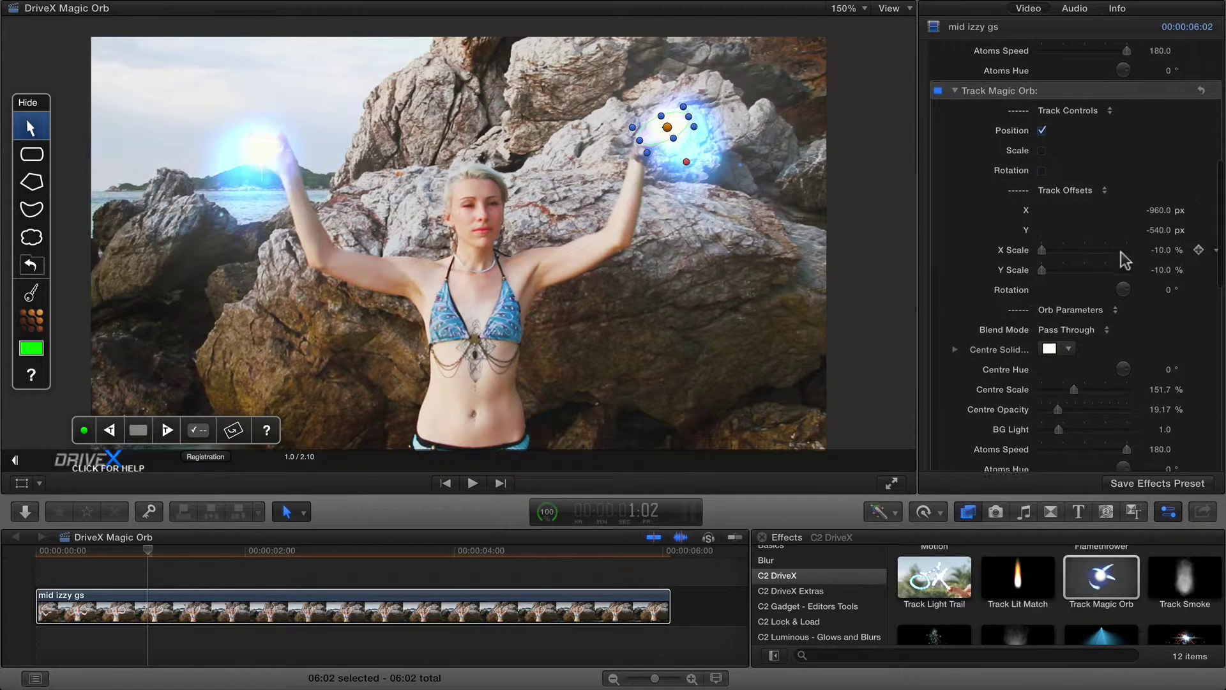
pyautogui.click(1162, 208)
pyautogui.moveTo(1159, 208); pyautogui.dragTo(1156, 208)
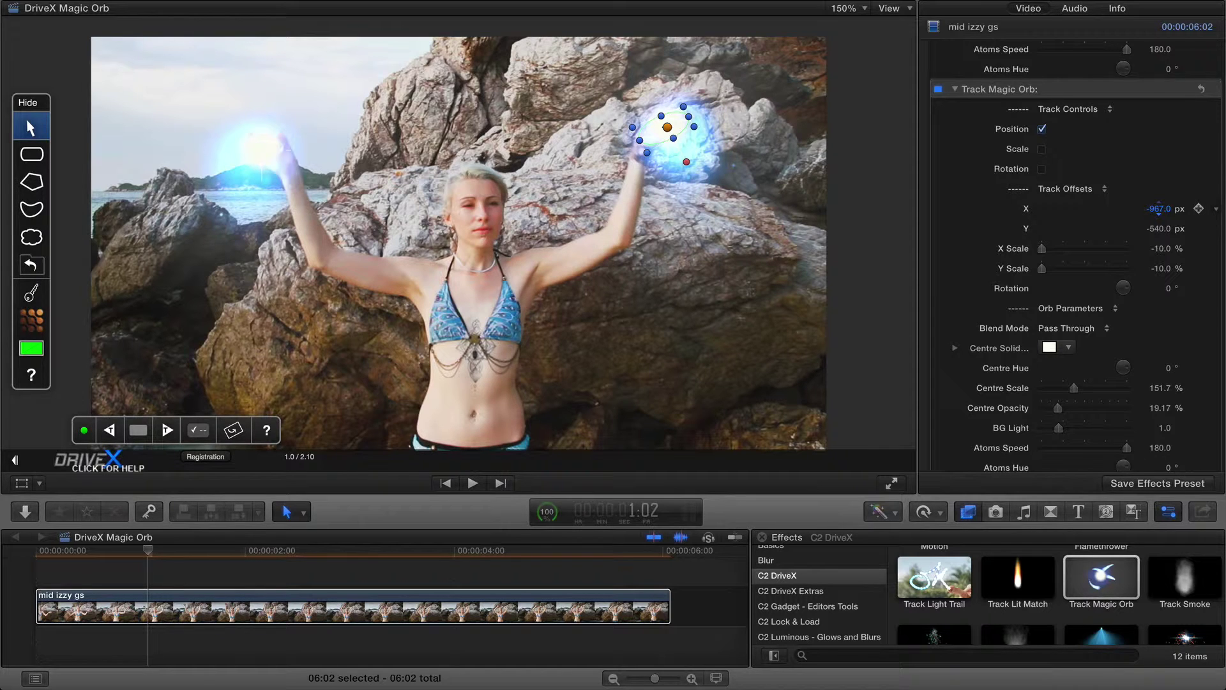
pyautogui.click(67, 597)
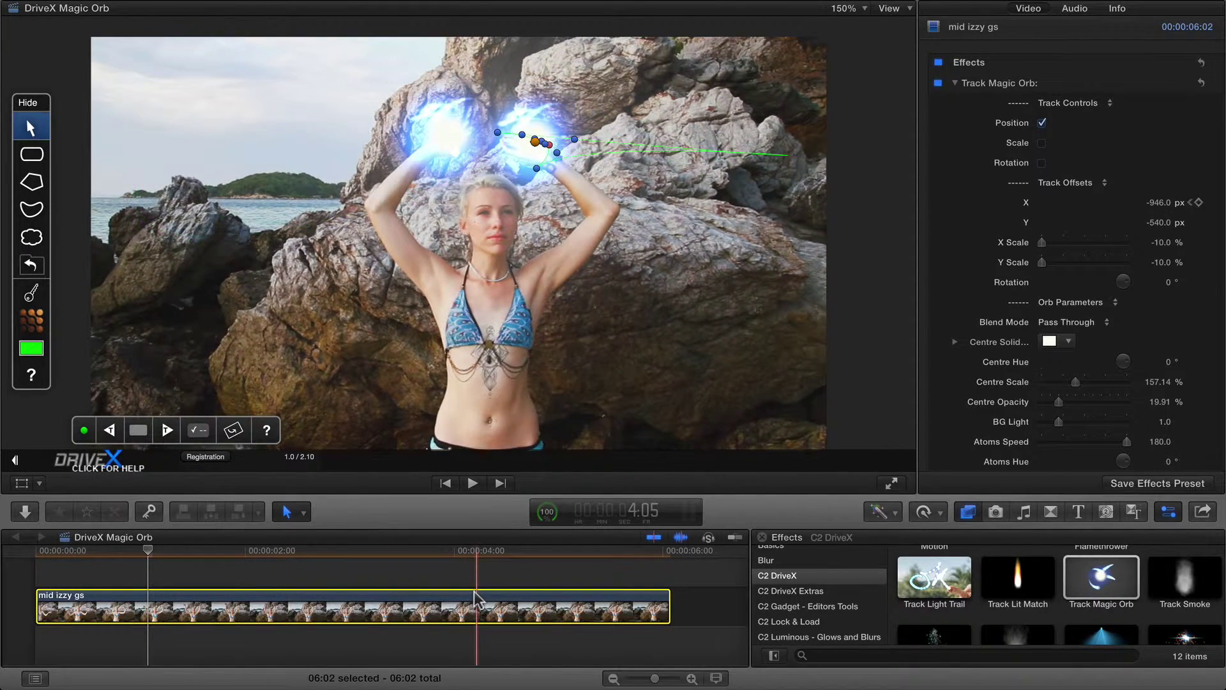
pyautogui.click(301, 551)
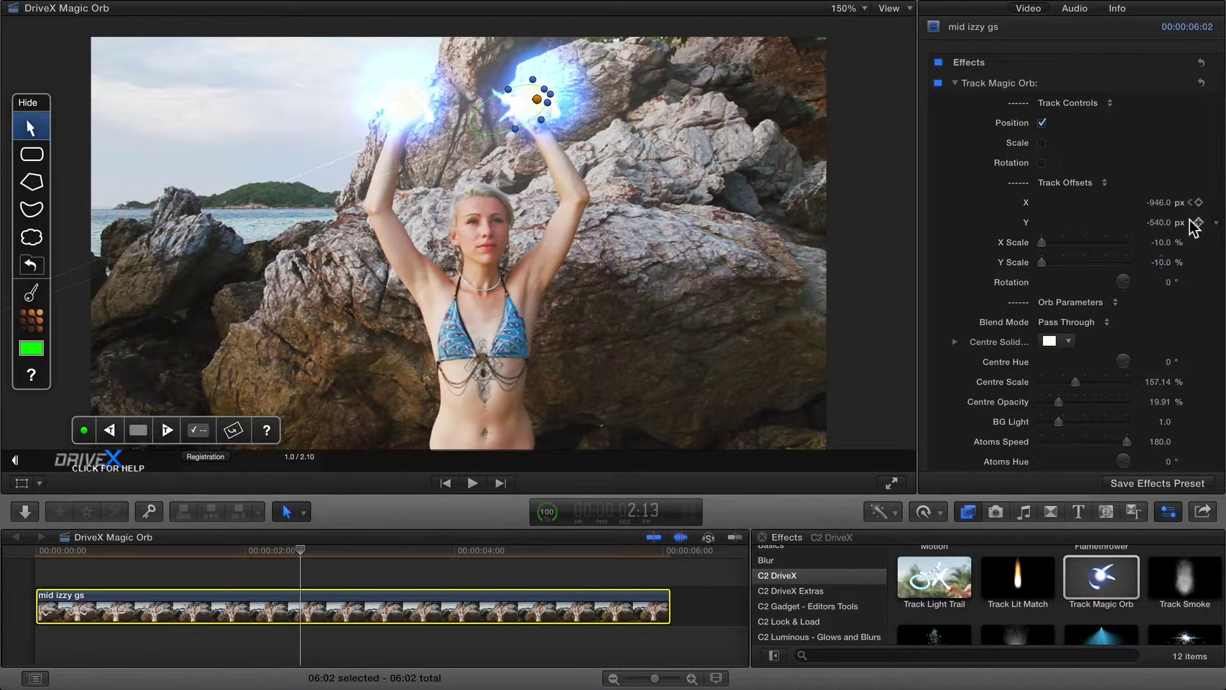
# Keyframe the second orb's X offset at an early and a later frame, preview, and return to start
pyautogui.click(955, 83)
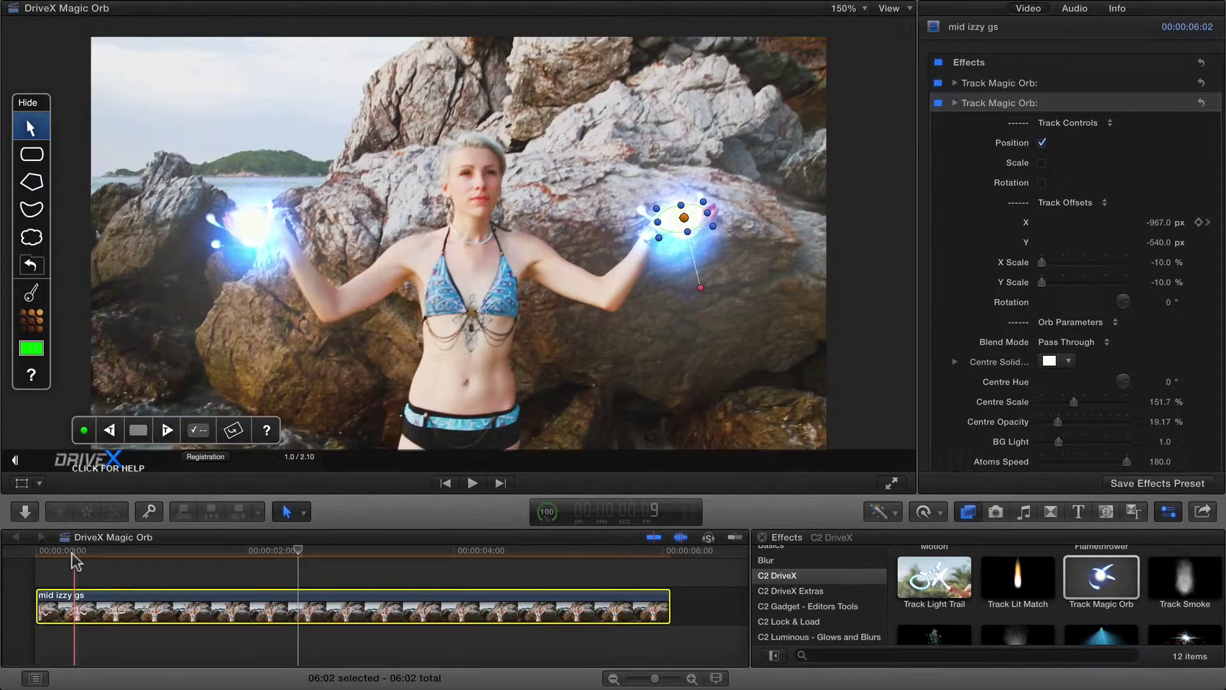
pyautogui.click(100, 550)
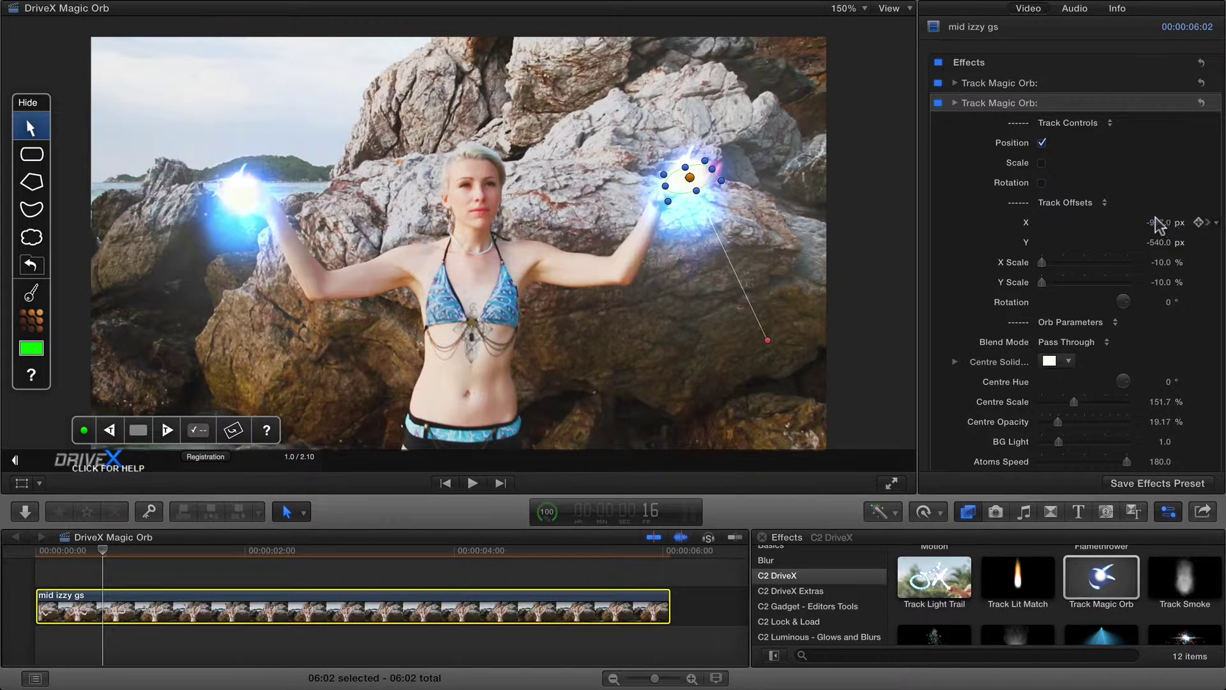
pyautogui.moveTo(1159, 220); pyautogui.dragTo(1160, 217)
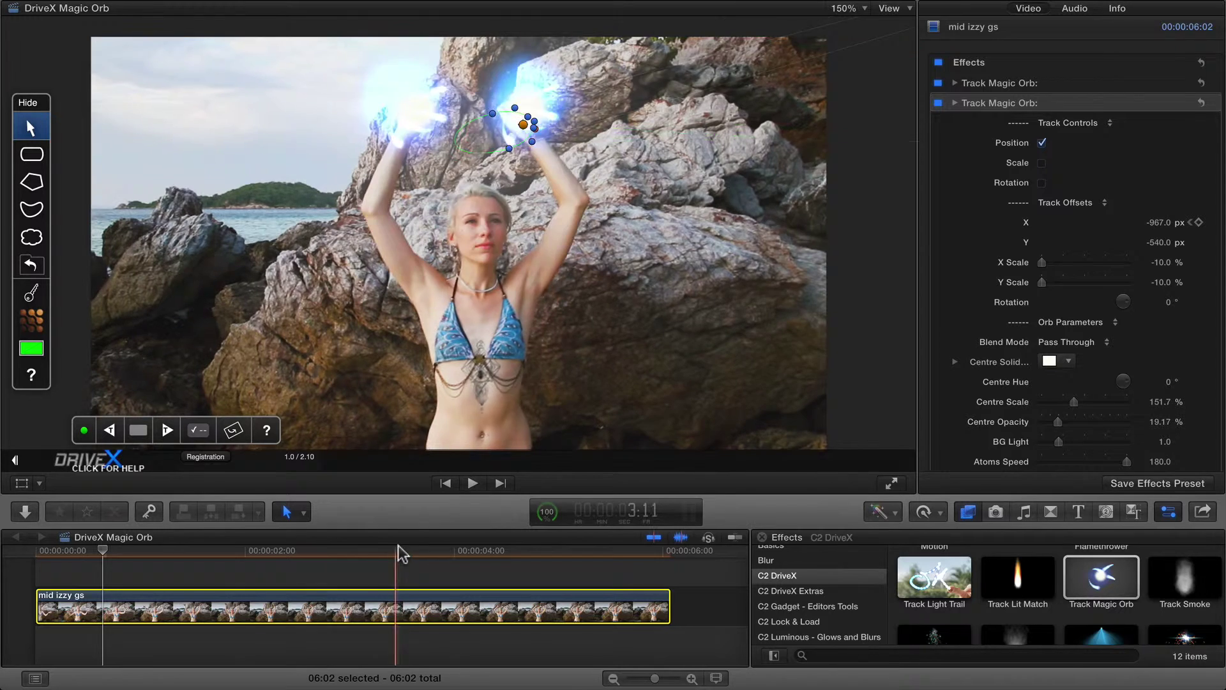
pyautogui.click(432, 541)
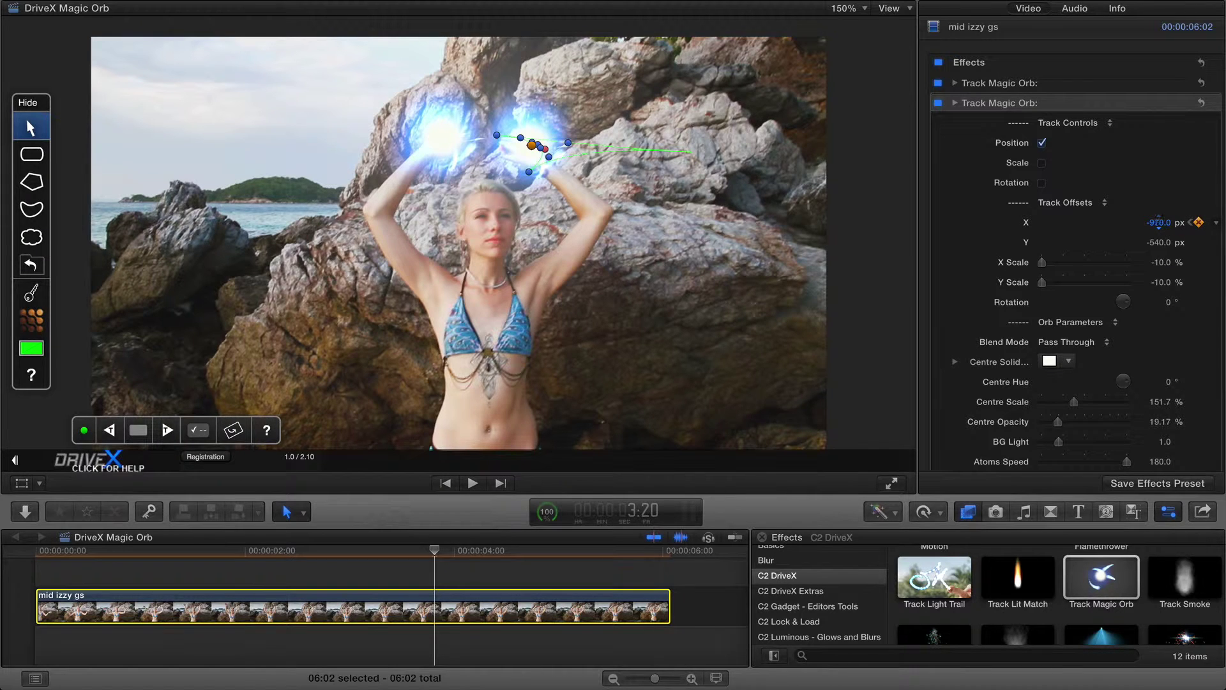
pyautogui.moveTo(1160, 221); pyautogui.dragTo(1158, 221)
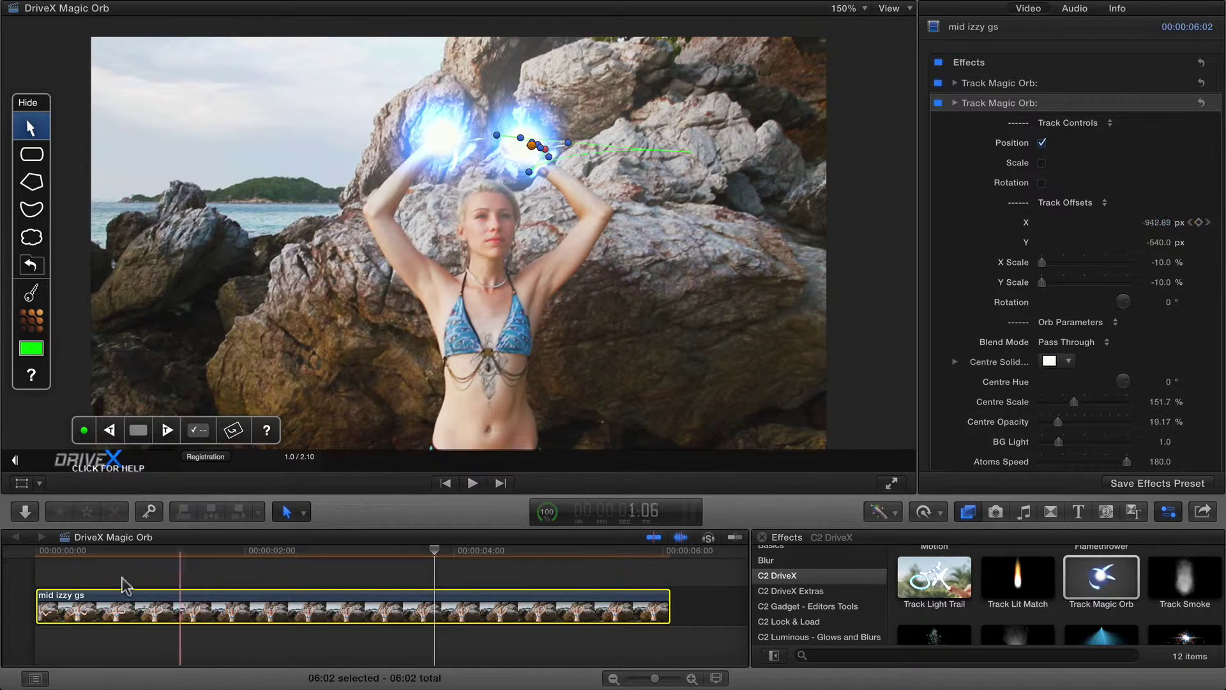
pyautogui.press('space')
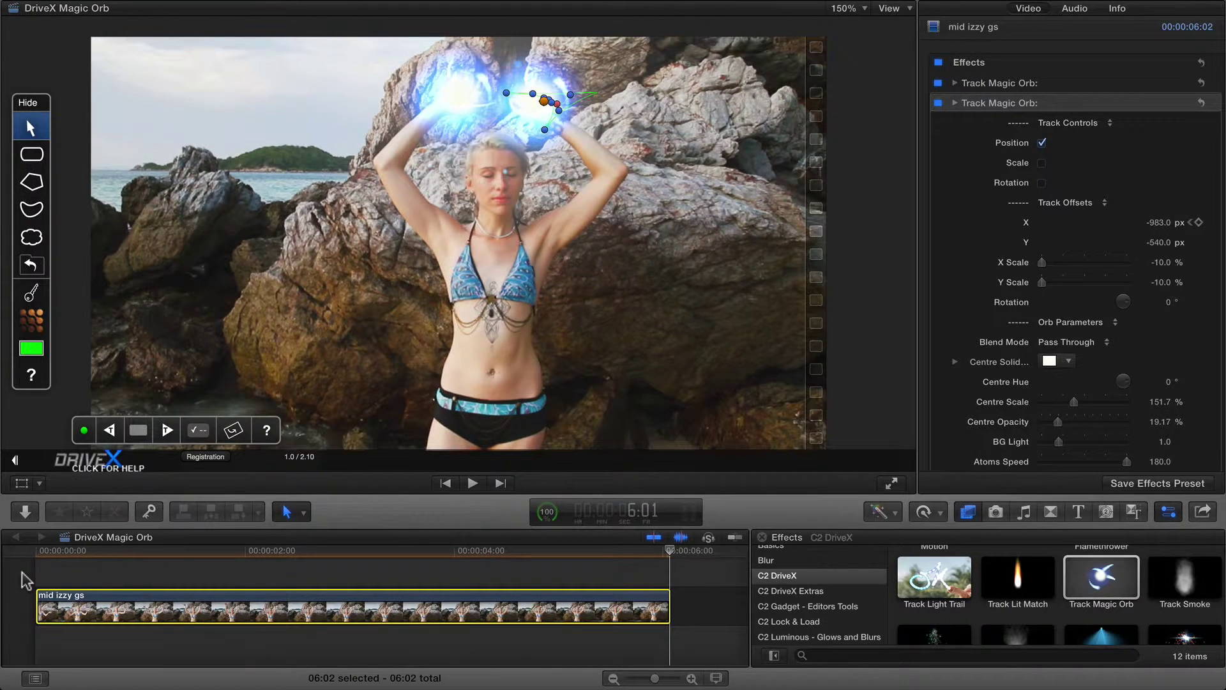
pyautogui.moveTo(83, 548); pyautogui.dragTo(123, 550)
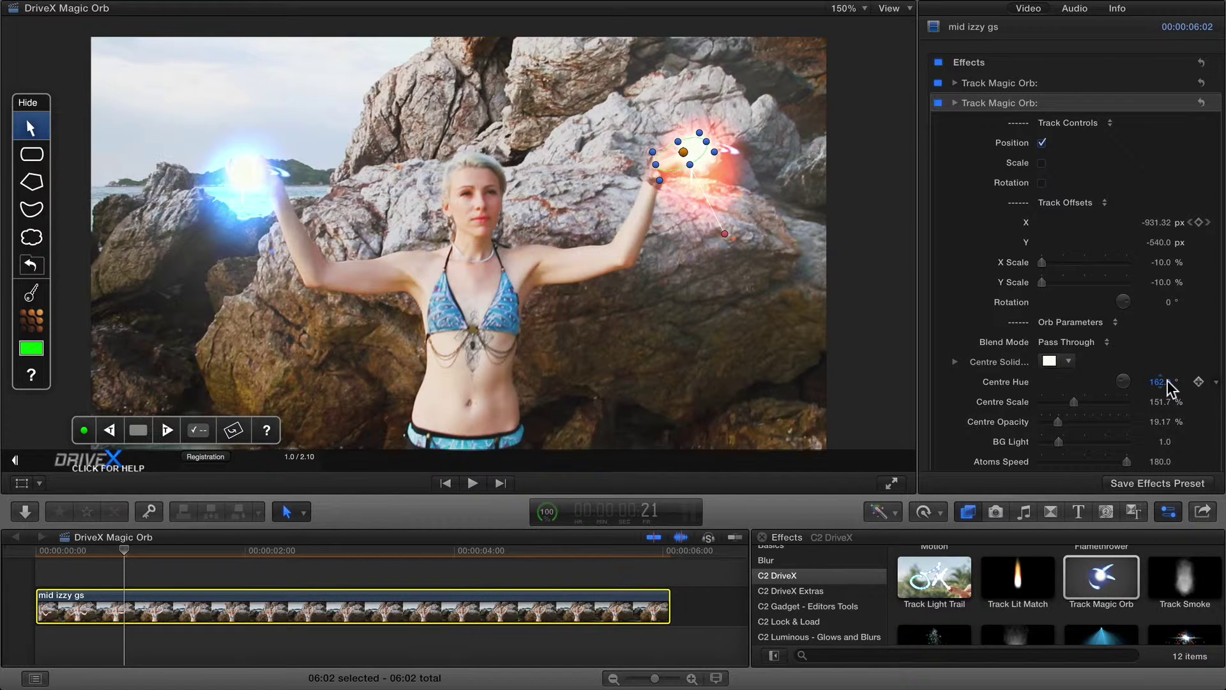
# Set the second orb's Centre Hue to 162° and Atoms Hue to 187°, then play back the clip
pyautogui.press('Return')
pyautogui.scroll(-5, 1009, 408)
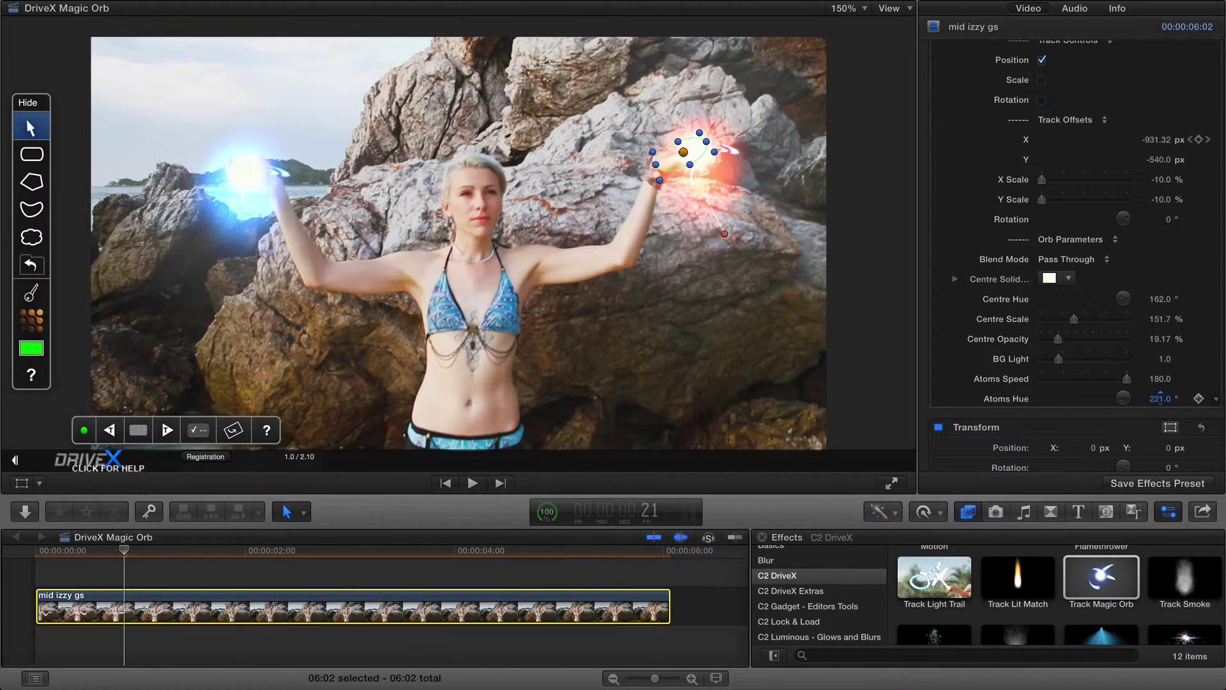
pyautogui.press('space')
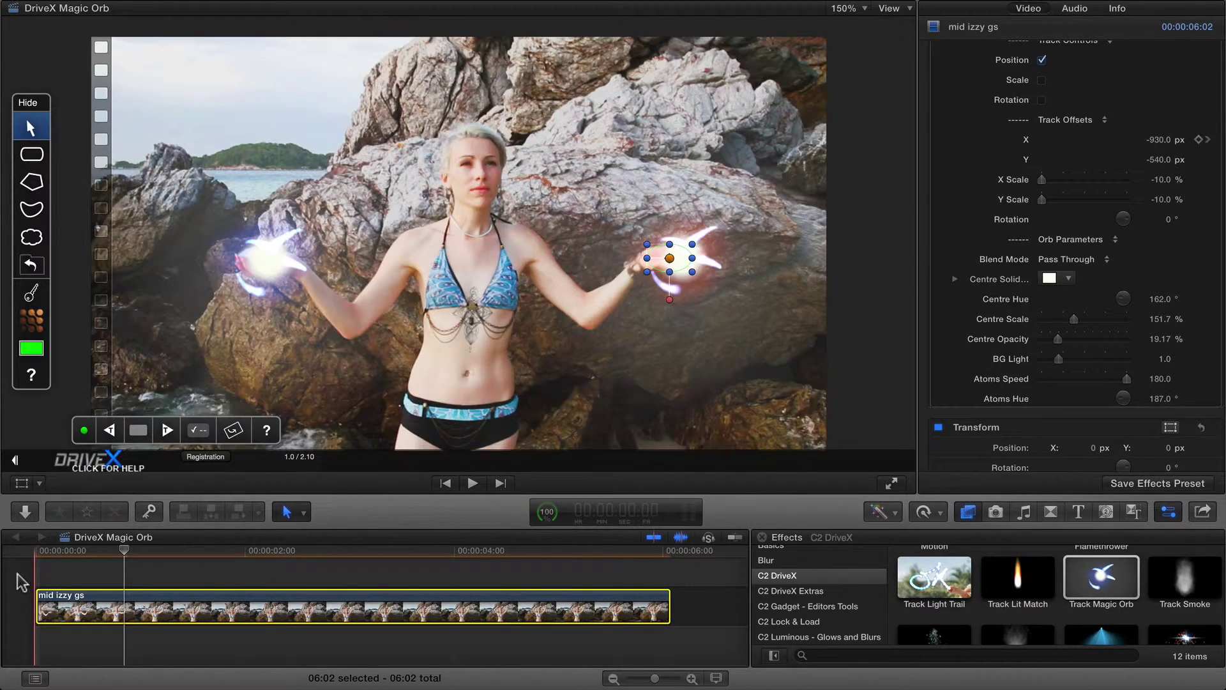